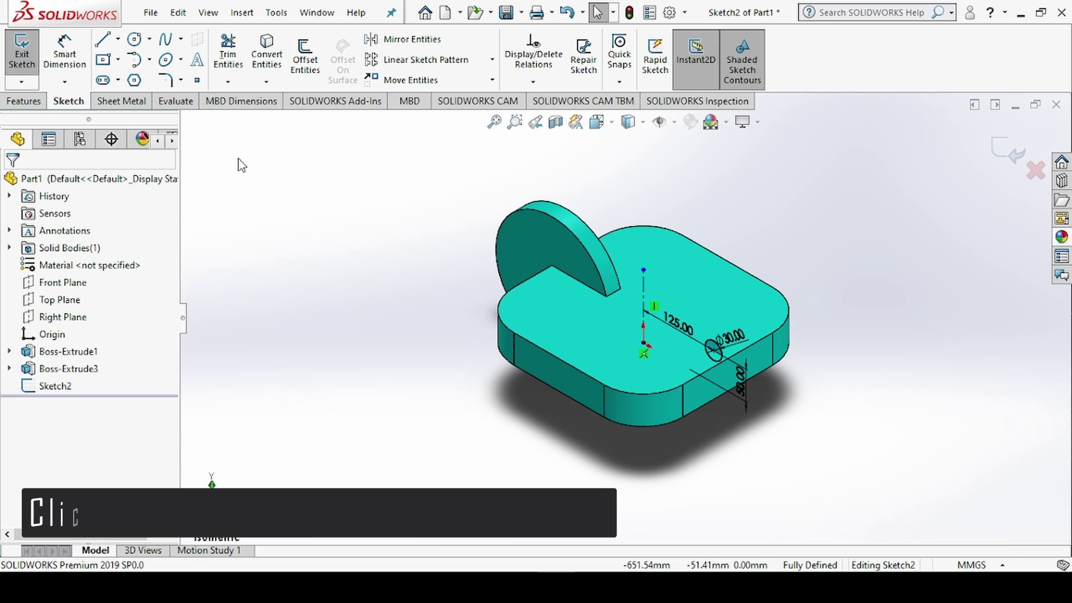
# Step: Create a Revolved Cut of the 30 mm circle about the vertical sketch line, Blind through 360 degrees
pyautogui.click(35, 108)
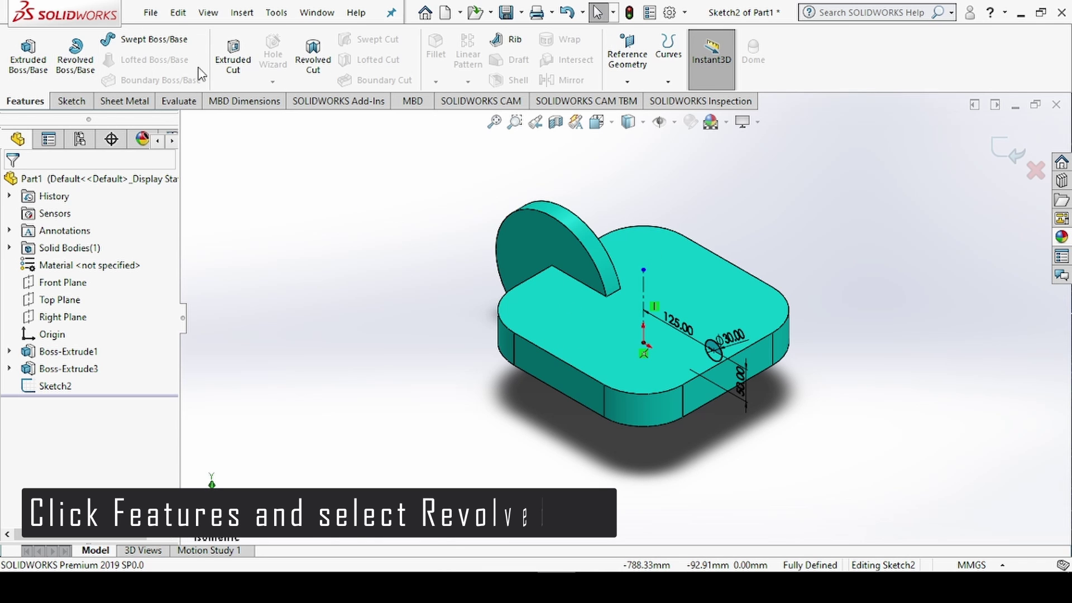
pyautogui.click(301, 63)
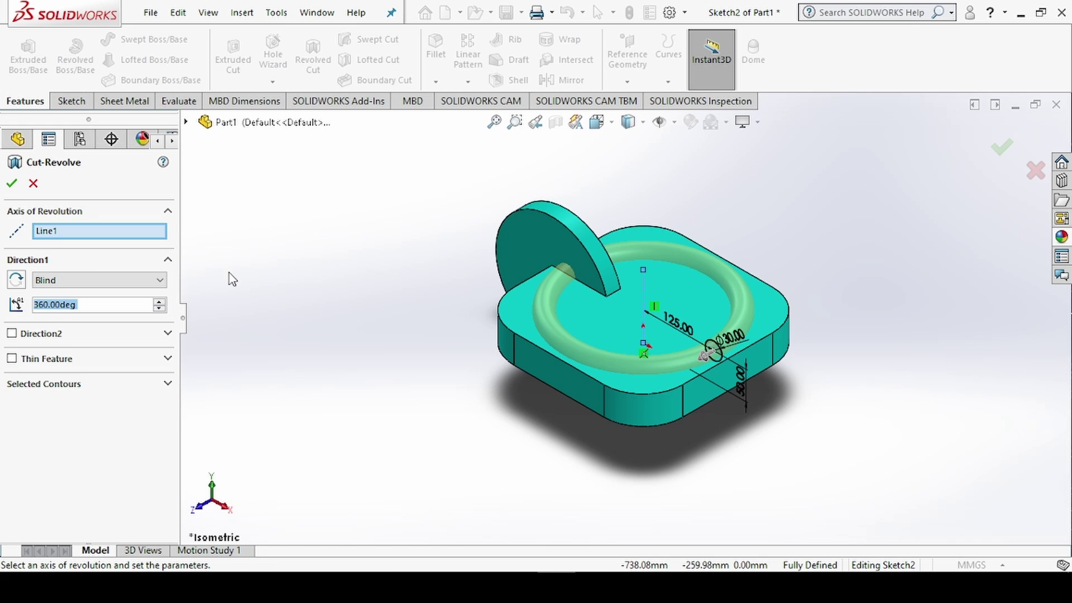
pyautogui.click(162, 281)
pyautogui.click(162, 290)
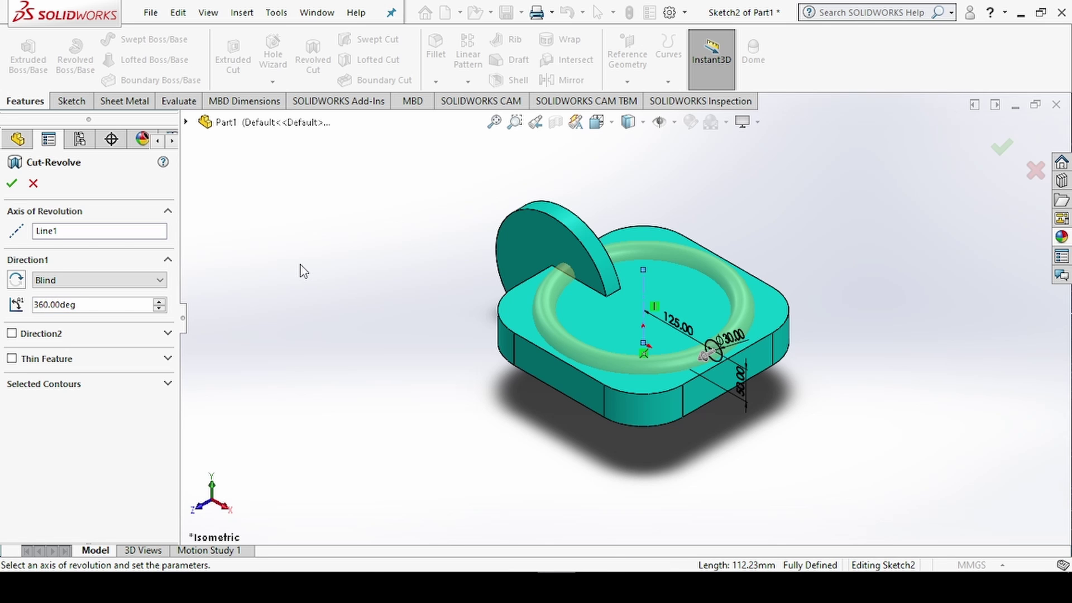
pyautogui.hotkey('ctrl', '5')
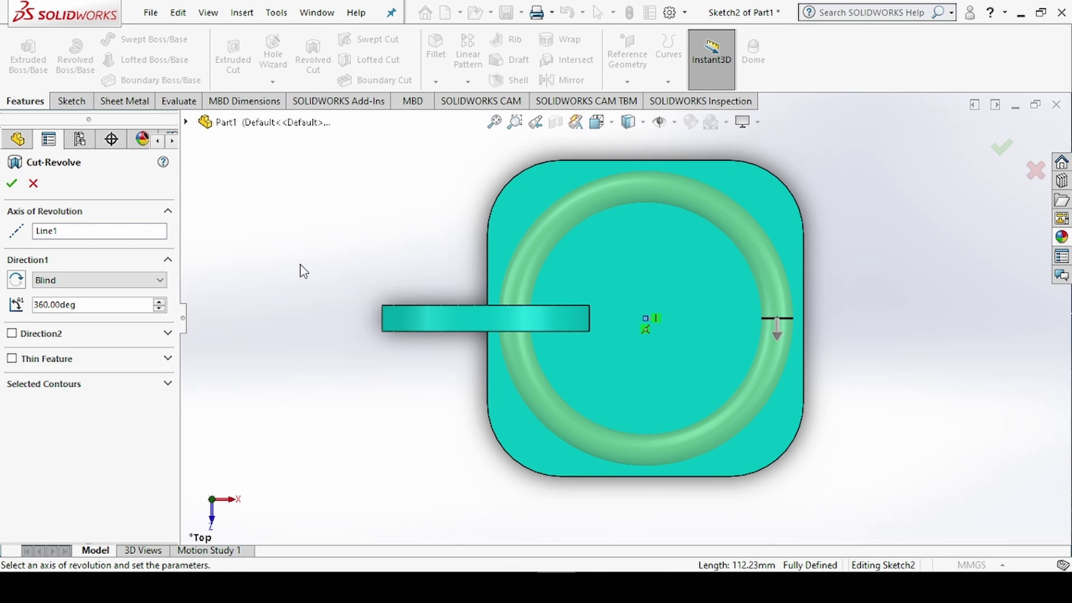
pyautogui.click(13, 186)
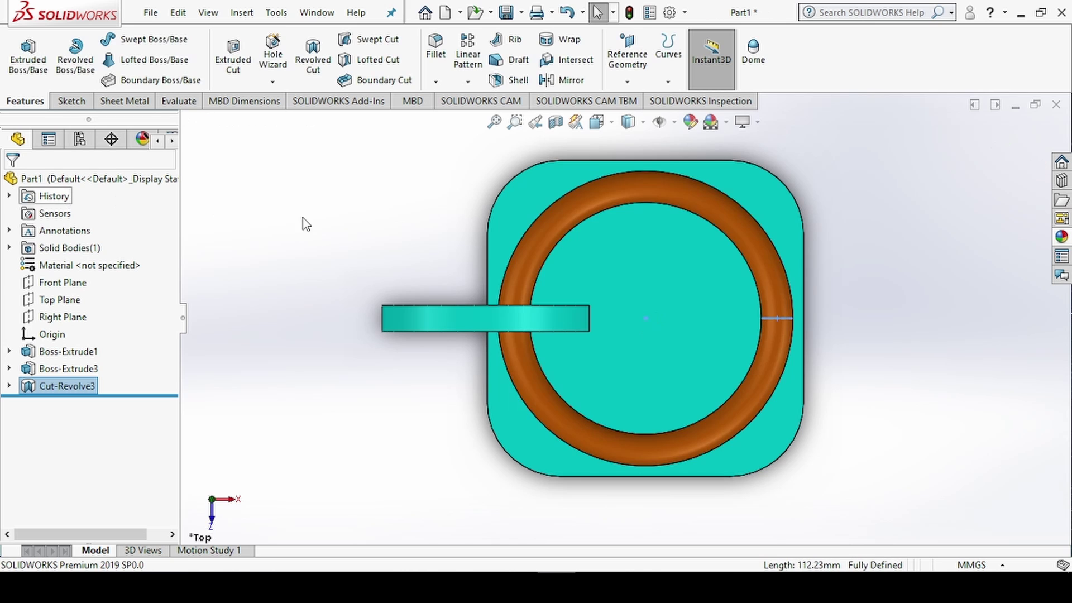
# Step: Edit the revolved cut and change its Direction 1 end condition to Up To Vertex
pyautogui.moveTo(622, 361); pyautogui.dragTo(586, 202, button='middle')
pyautogui.hotkey('ctrl', '7')
pyautogui.hotkey('ctrl', '1')
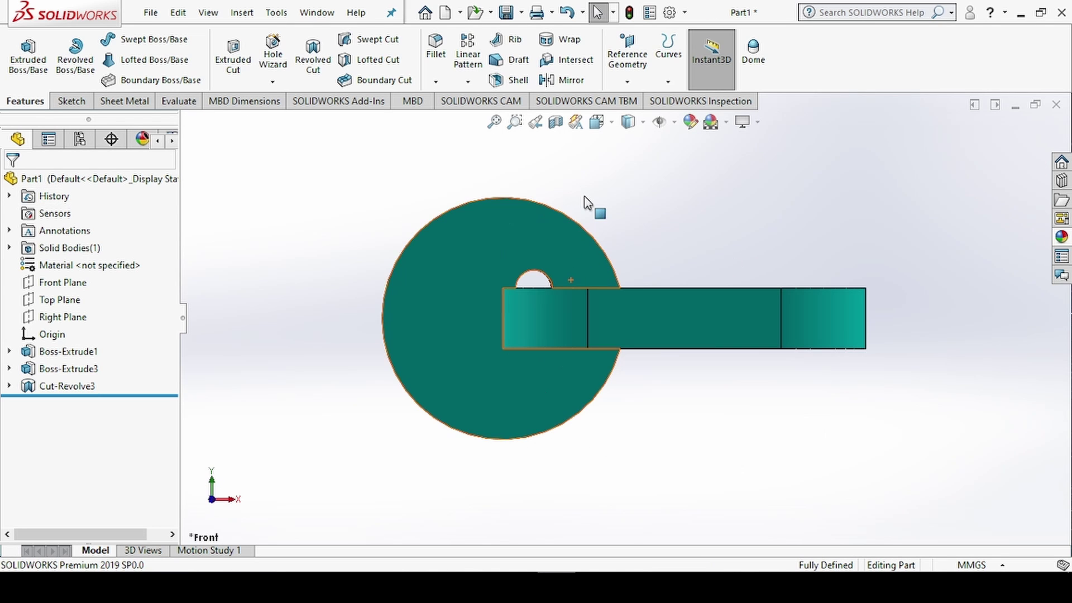
pyautogui.hotkey('ctrl', '5')
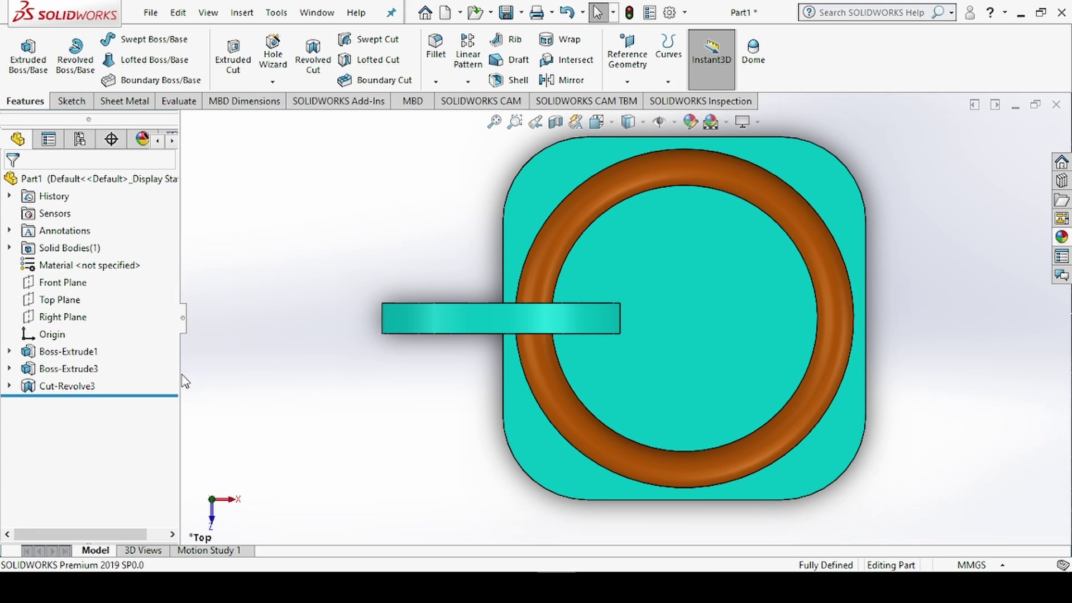
pyautogui.hotkey('ctrl', '7')
pyautogui.click(84, 387)
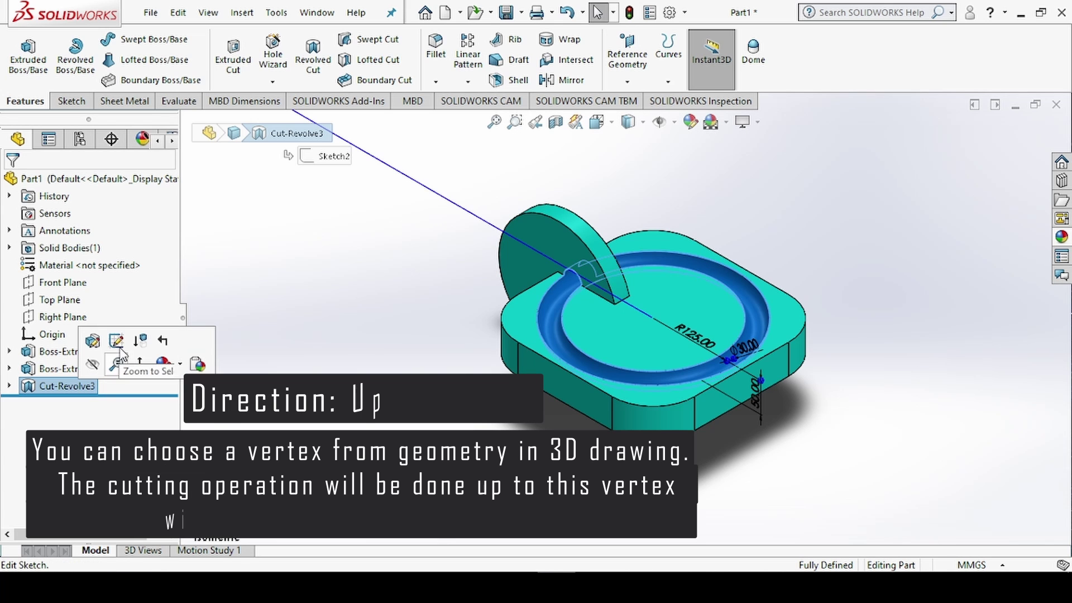
pyautogui.click(97, 345)
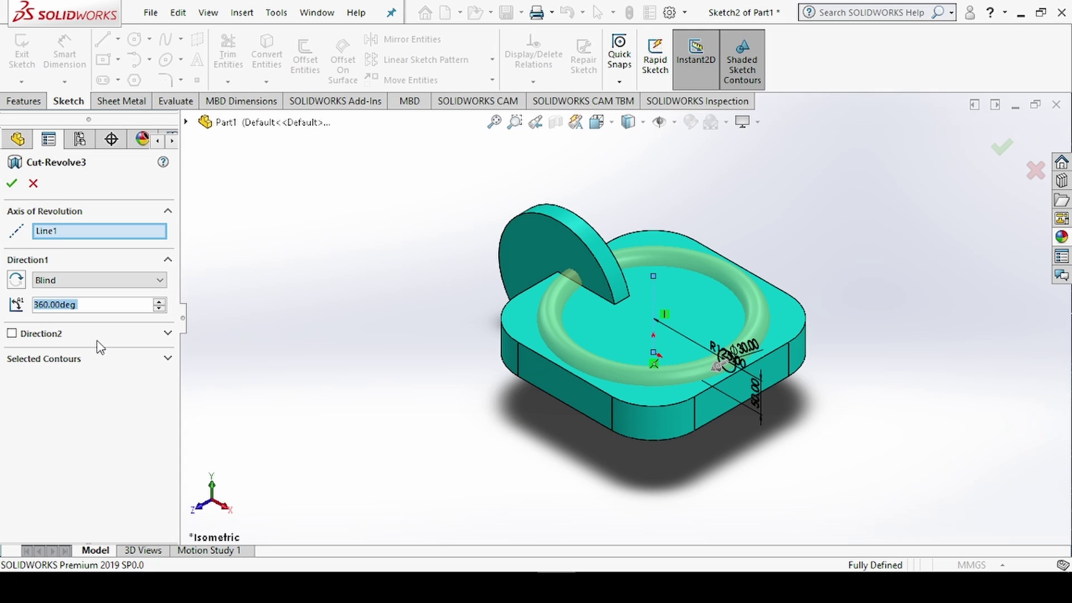
pyautogui.click(104, 280)
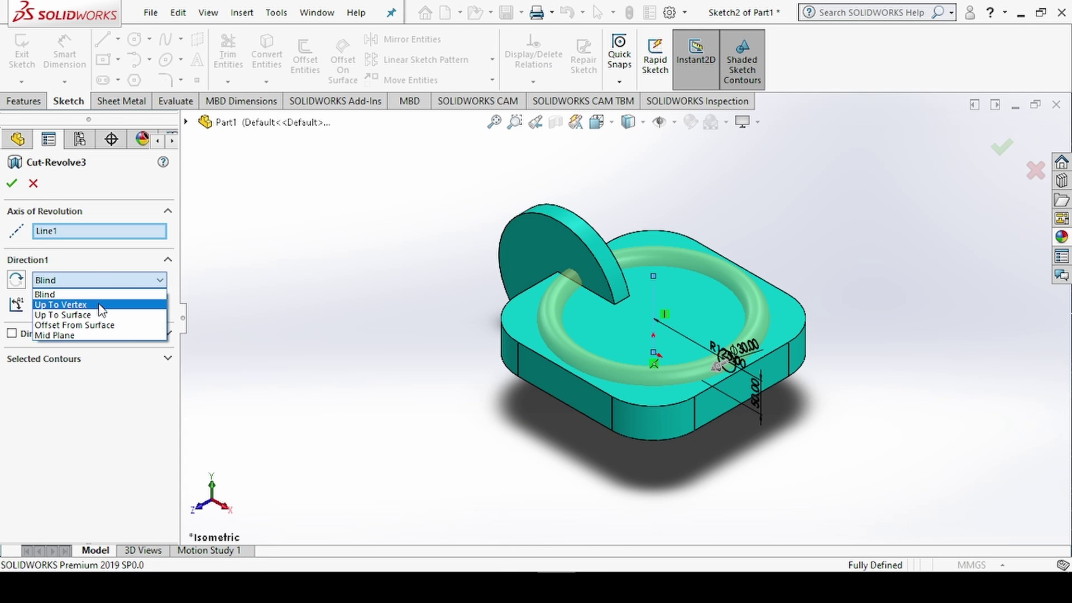
pyautogui.click(100, 301)
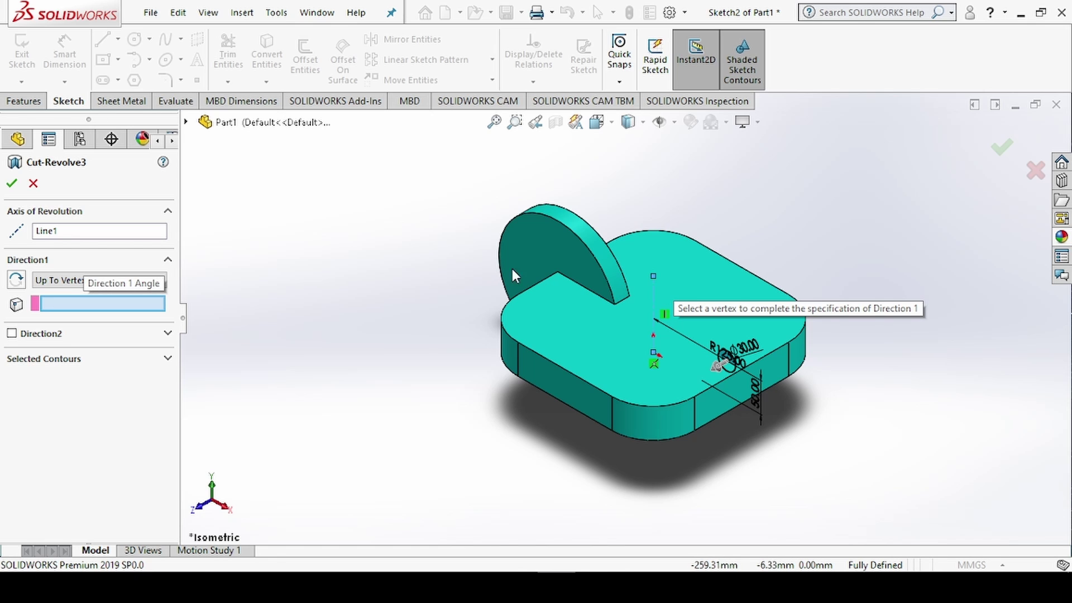
# Step: Try the vertices of the plate's two left corners as the cut's limit, finish with the left vertex of the front edge, and accept
pyautogui.hotkey('ctrl', '5')
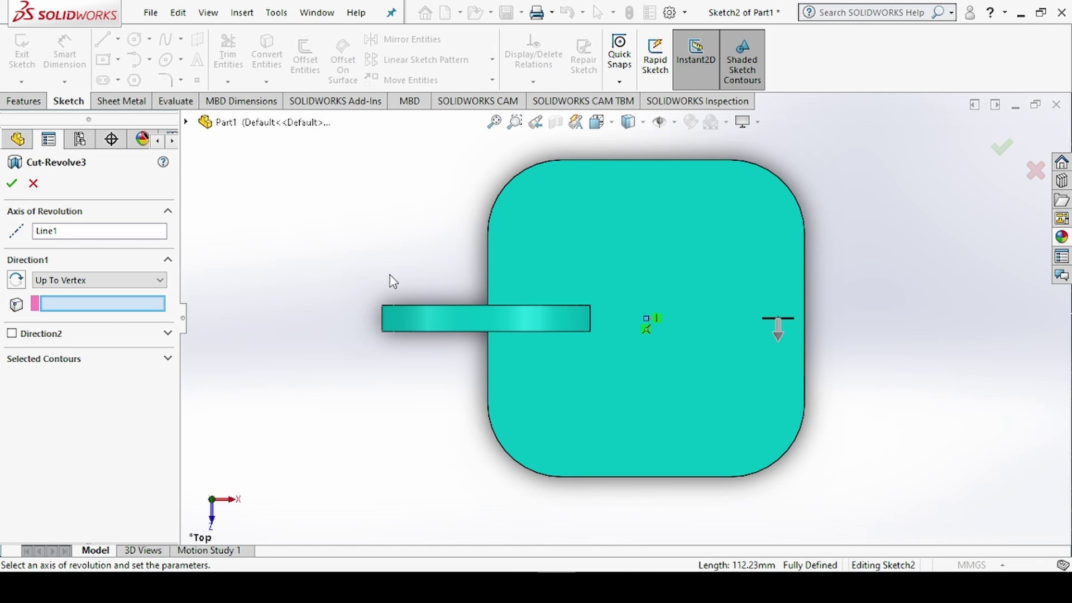
pyautogui.click(563, 159)
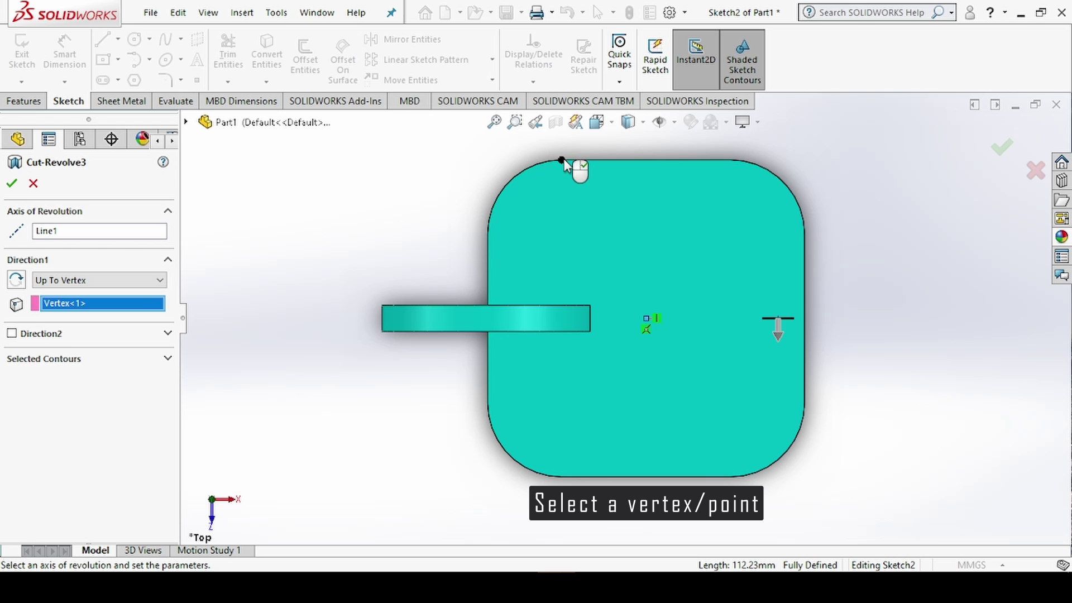
pyautogui.click(487, 233)
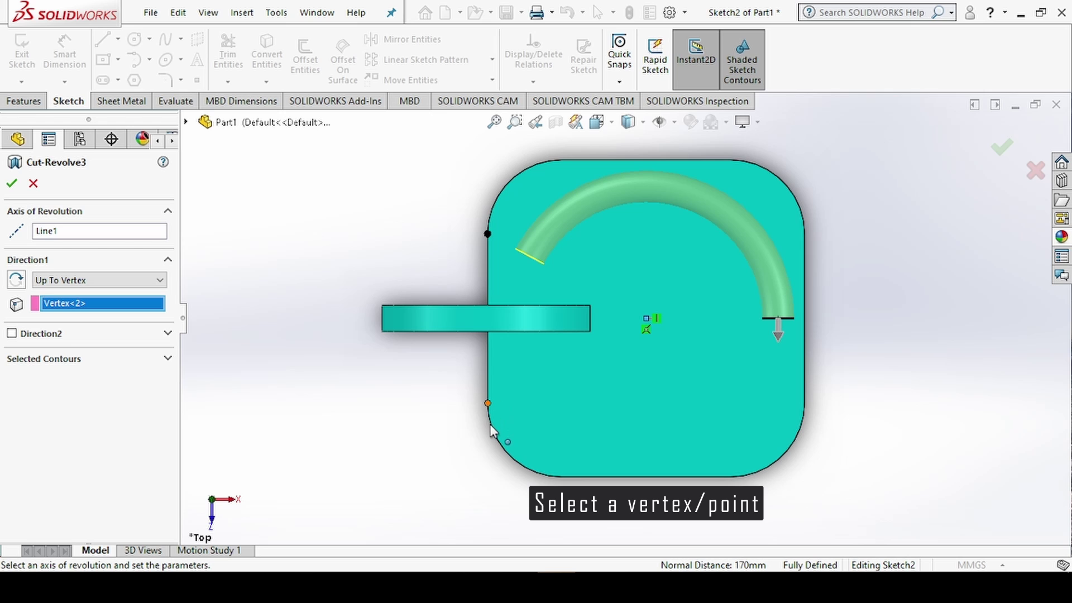
pyautogui.click(488, 408)
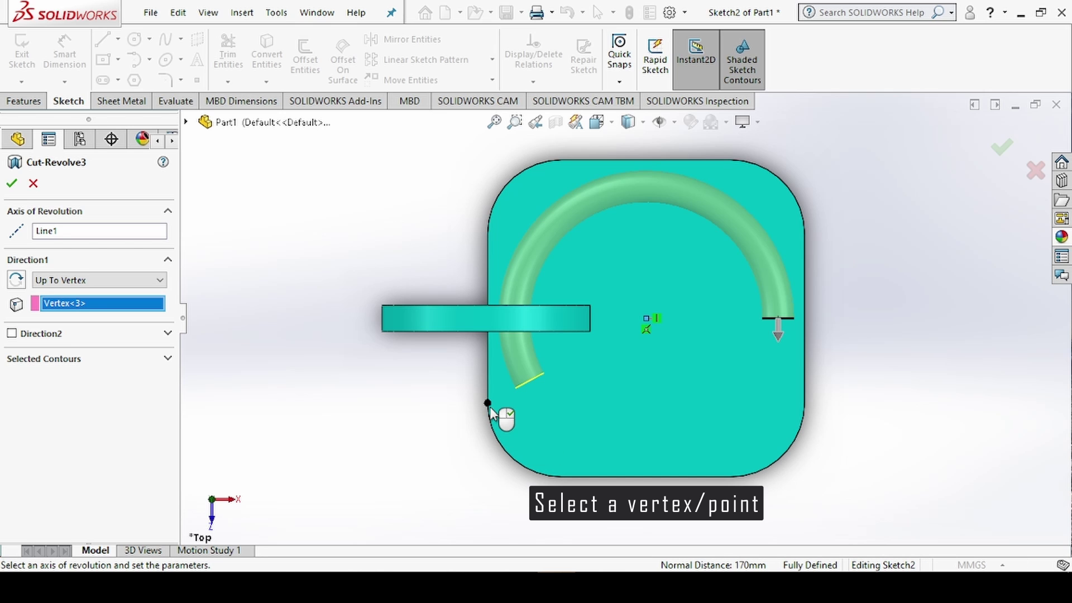
pyautogui.click(561, 477)
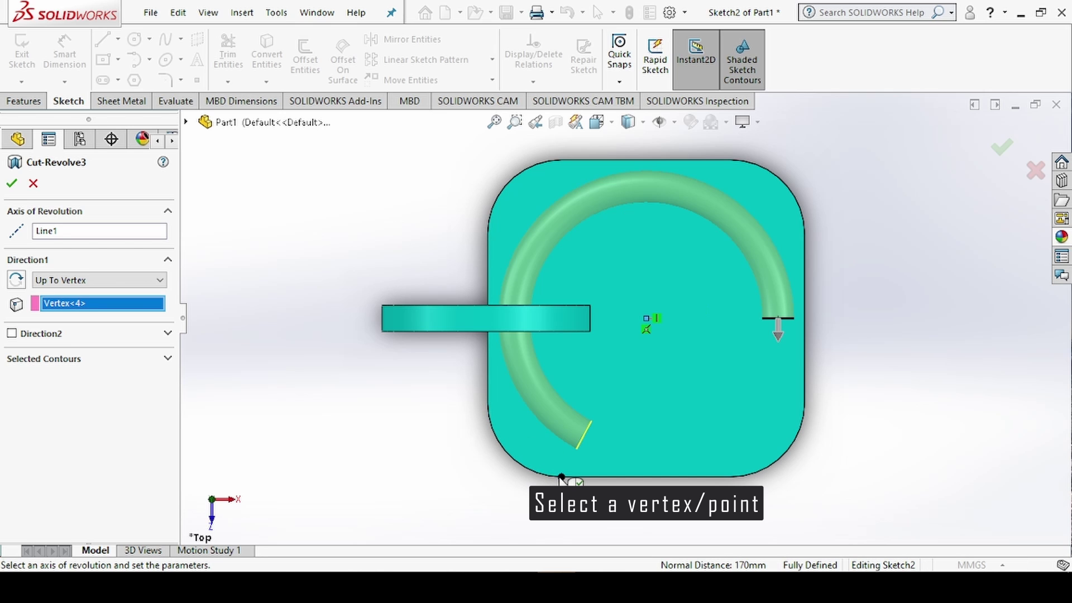
pyautogui.click(9, 186)
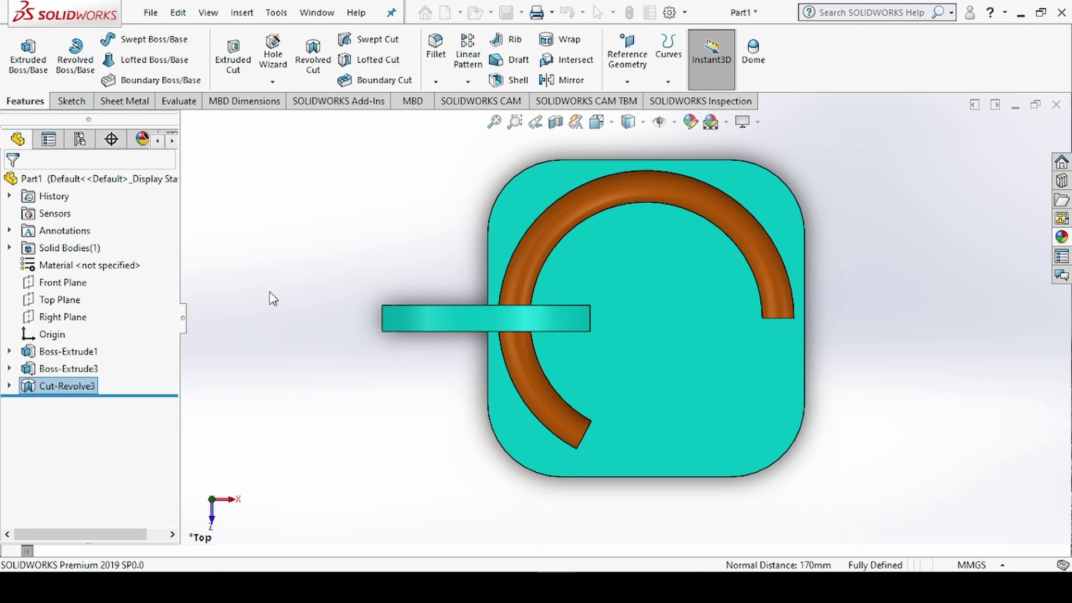
# Step: Edit the revolved cut again and change its Direction 1 end condition to Up To Surface
pyautogui.moveTo(371, 426); pyautogui.dragTo(294, 284, button='middle')
pyautogui.hotkey('ctrl', '1')
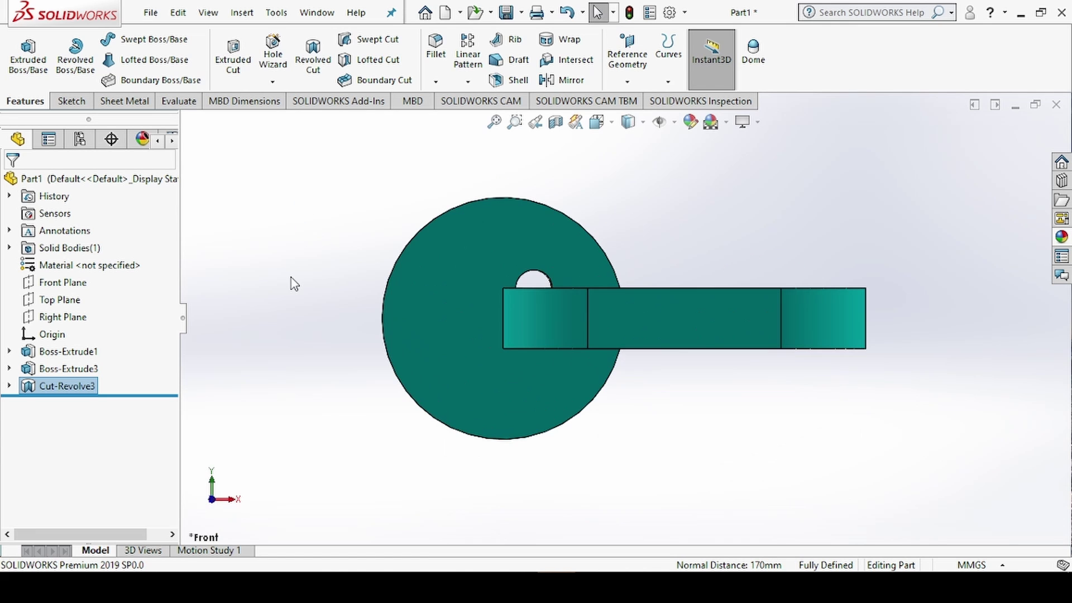
pyautogui.hotkey('ctrl', '5')
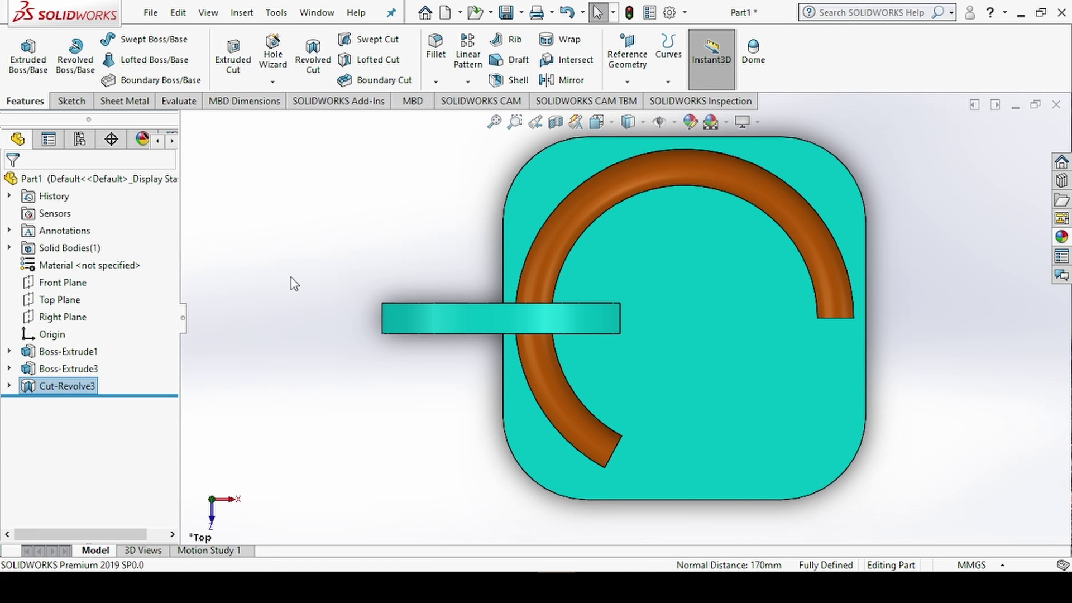
pyautogui.hotkey('ctrl', '7')
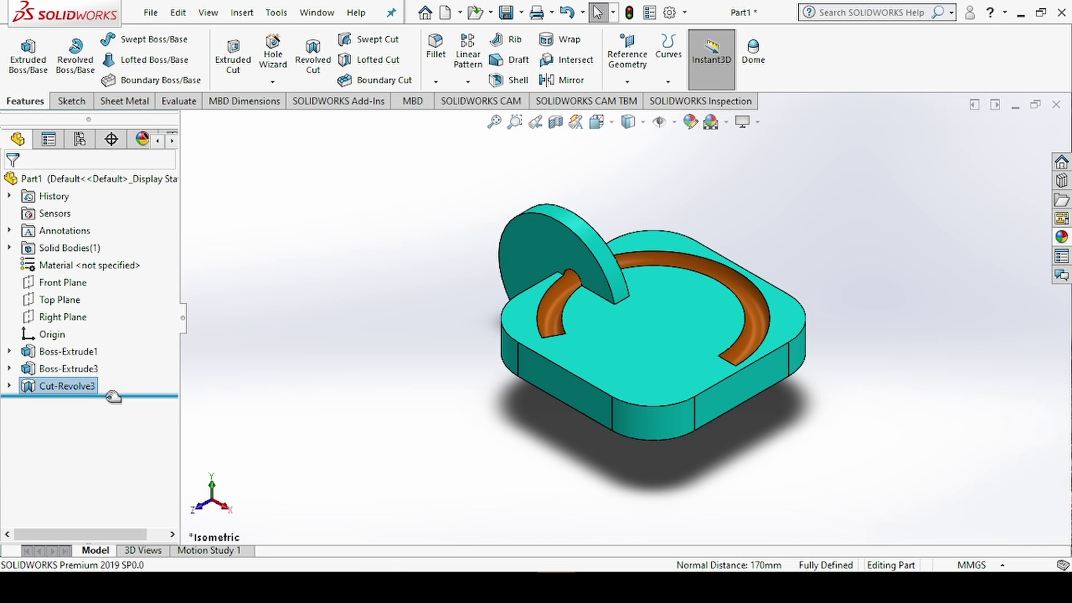
pyautogui.click(82, 383)
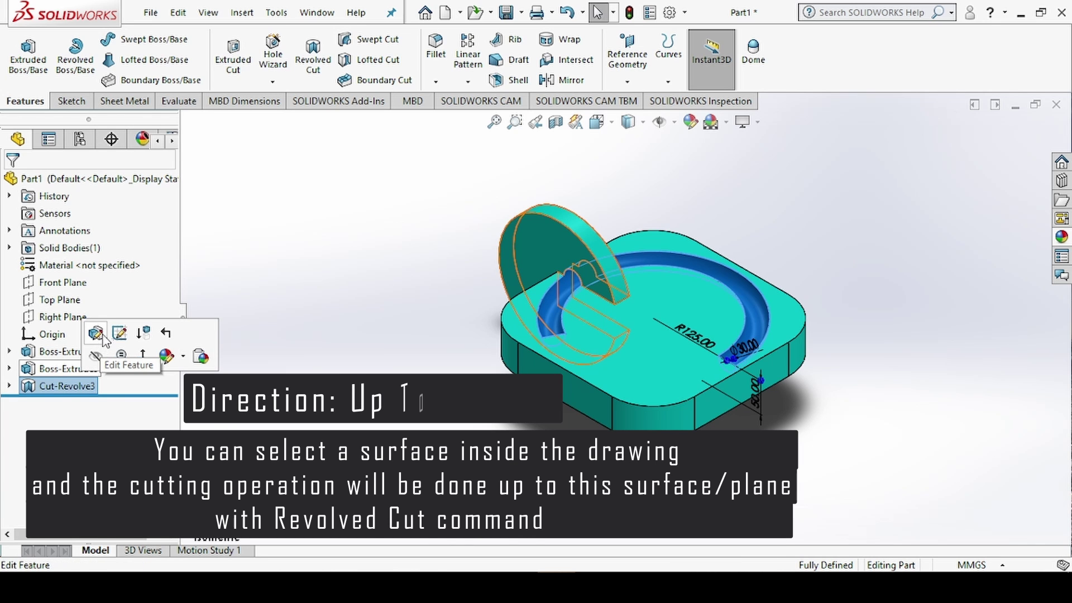
pyautogui.click(104, 339)
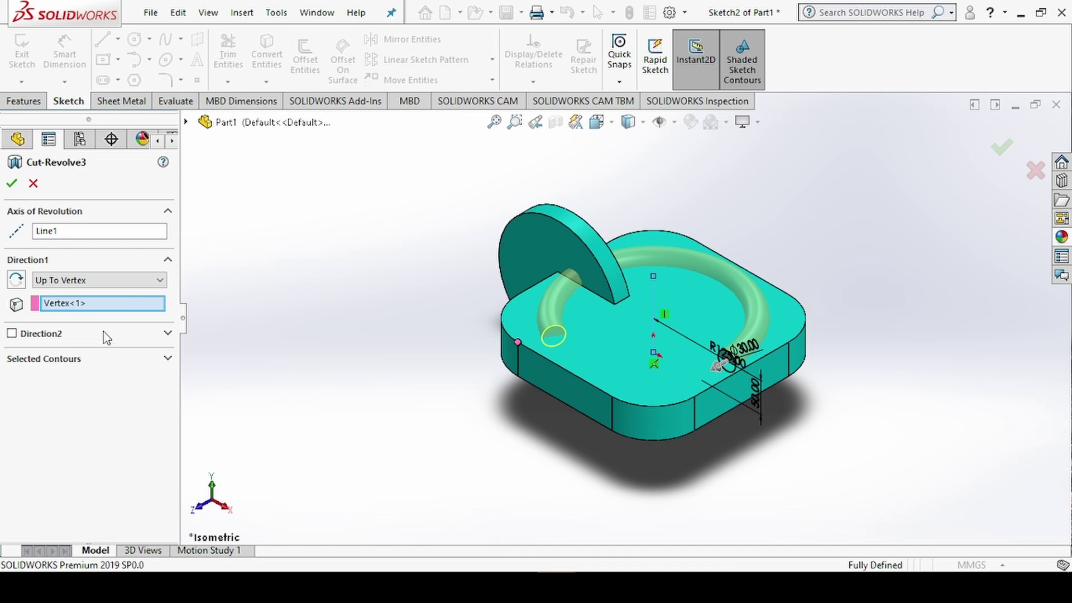
pyautogui.click(134, 281)
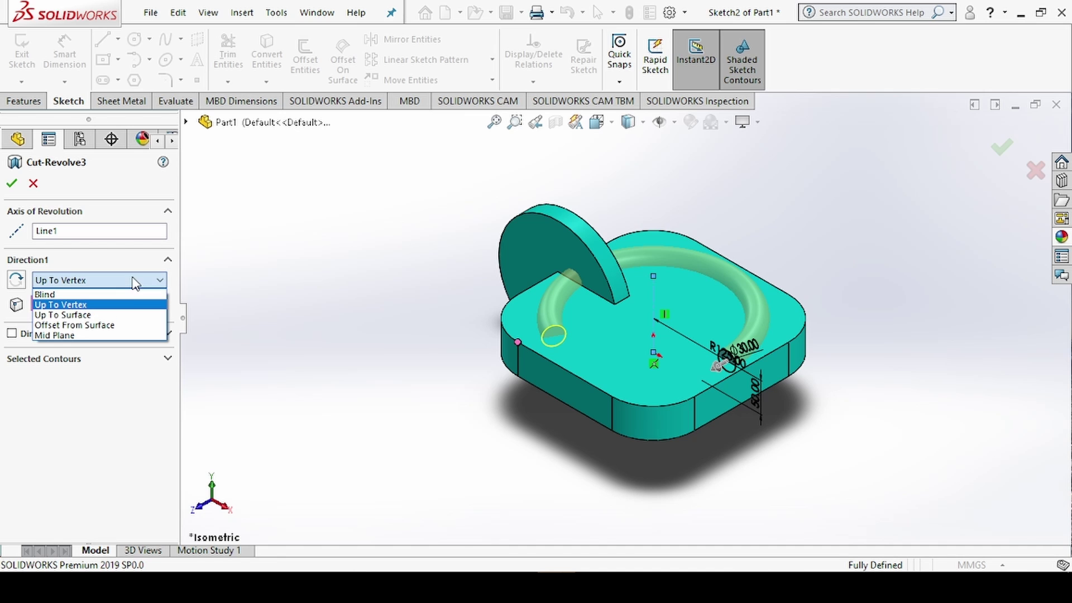
pyautogui.click(131, 314)
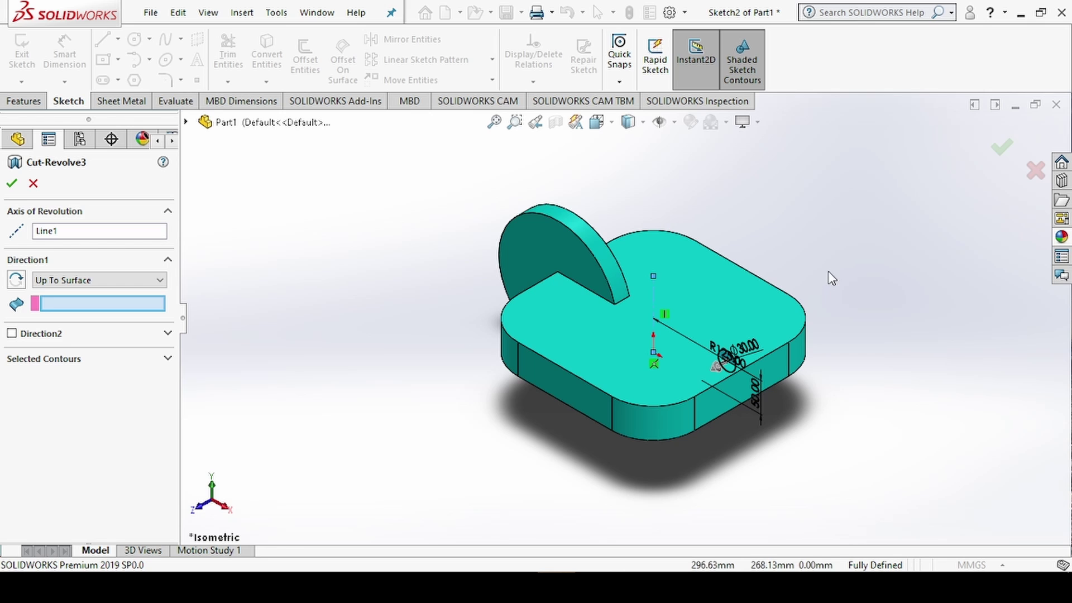
# Step: Try the disc's rear face as the cut's limit, then end the cut at the disc's front face and accept
pyautogui.moveTo(830, 278)
pyautogui.mouseDown(button='middle')
pyautogui.moveTo(805, 287)
pyautogui.moveTo(675, 257)
pyautogui.mouseUp(button='middle')
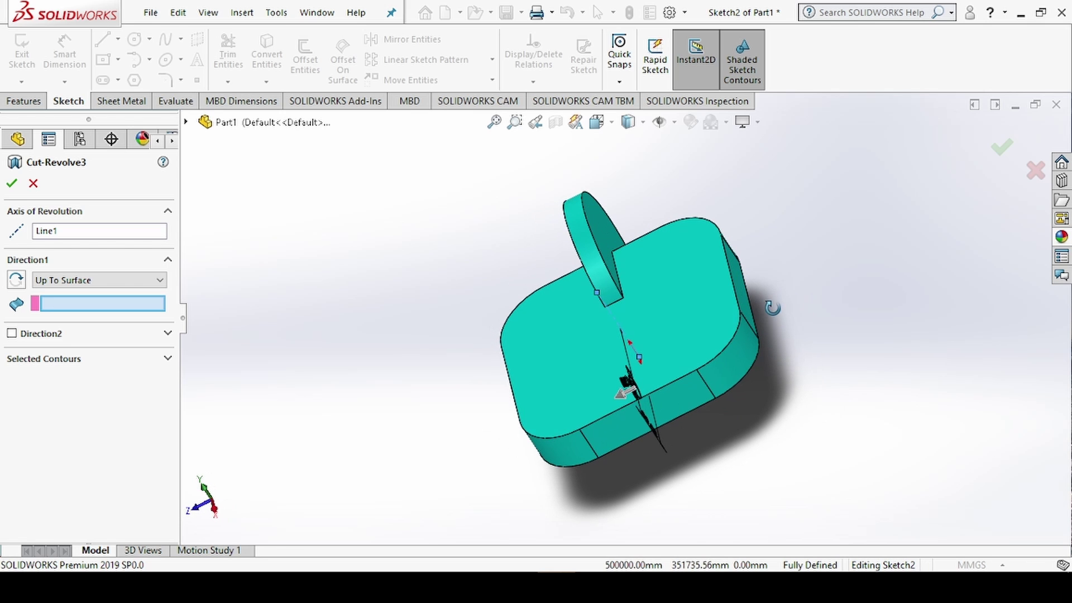
pyautogui.click(600, 232)
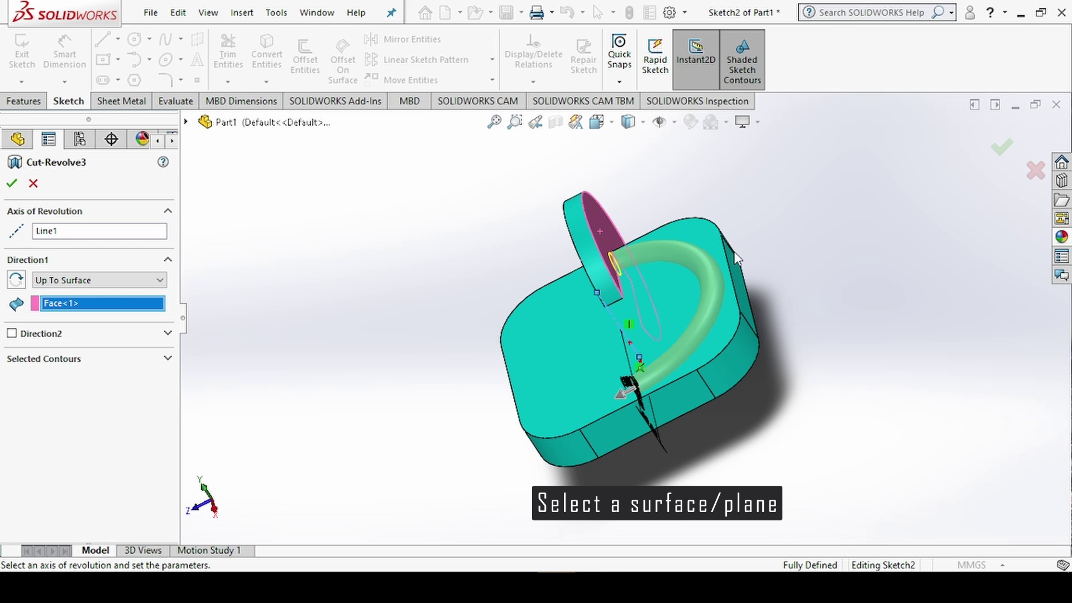
pyautogui.hotkey('ctrl', '5')
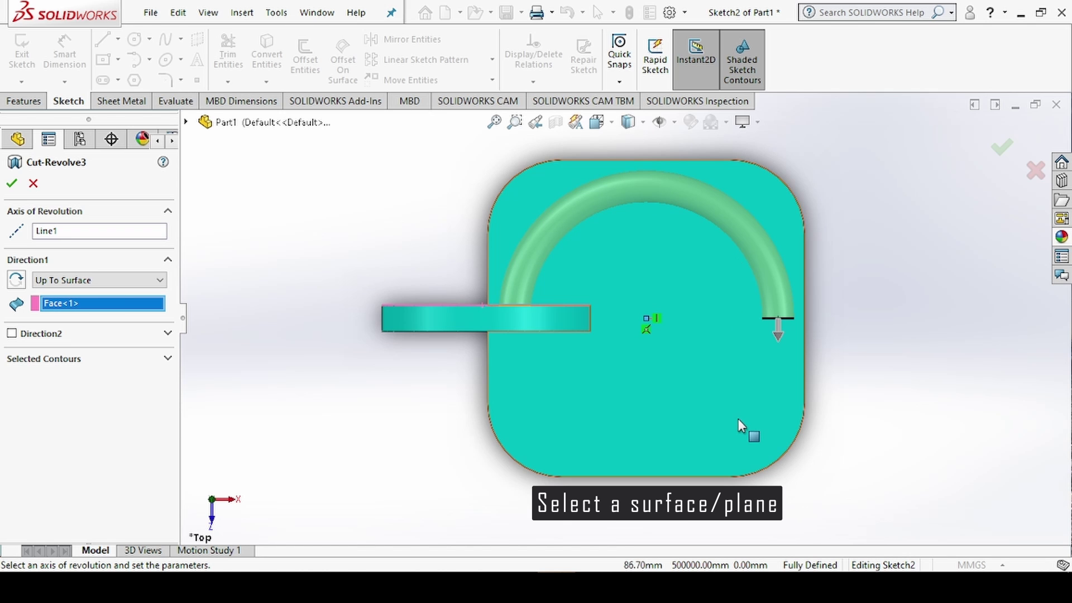
pyautogui.moveTo(735, 381); pyautogui.dragTo(736, 340, button='middle')
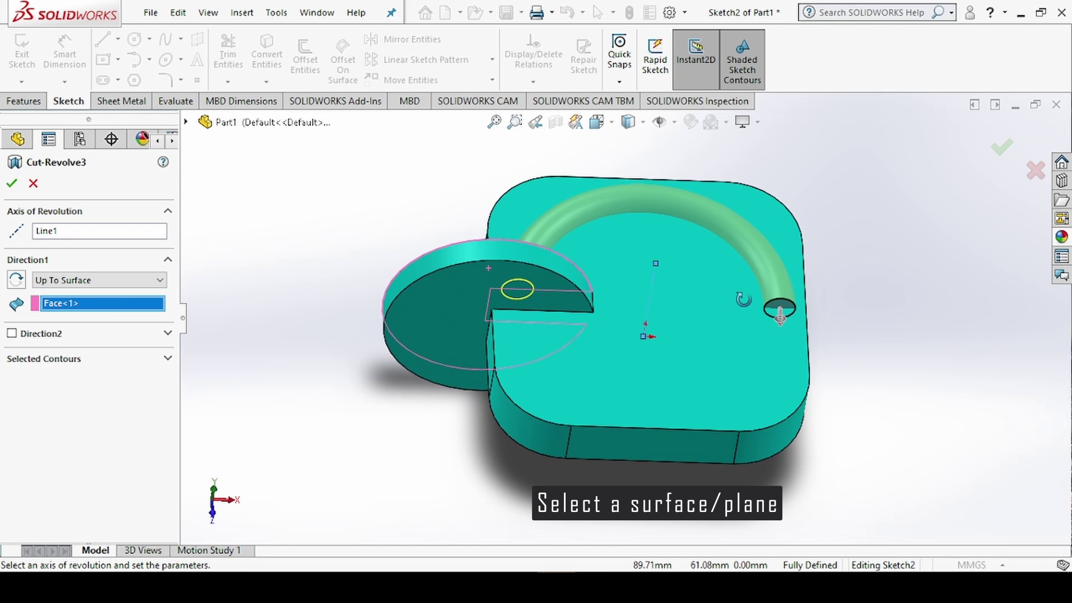
pyautogui.click(472, 285)
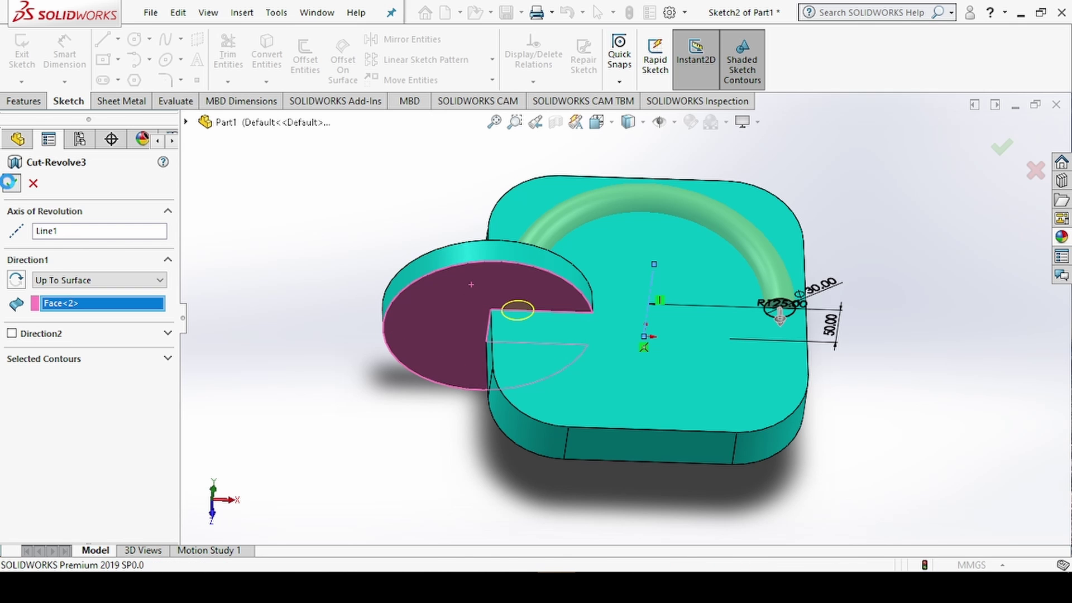
# Step: Edit the revolved cut again and change its Direction 1 end condition to Offset From Surface
pyautogui.moveTo(334, 362)
pyautogui.mouseDown(button='middle')
pyautogui.moveTo(318, 275)
pyautogui.moveTo(347, 223)
pyautogui.moveTo(300, 232)
pyautogui.moveTo(299, 243)
pyautogui.mouseUp(button='middle')
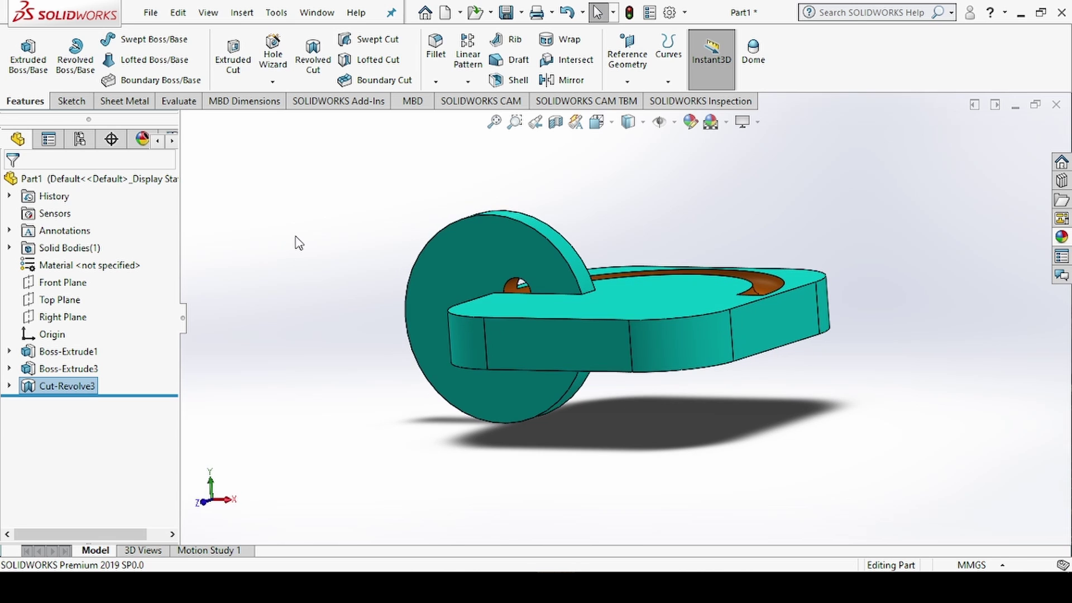
pyautogui.hotkey('ctrl', '1')
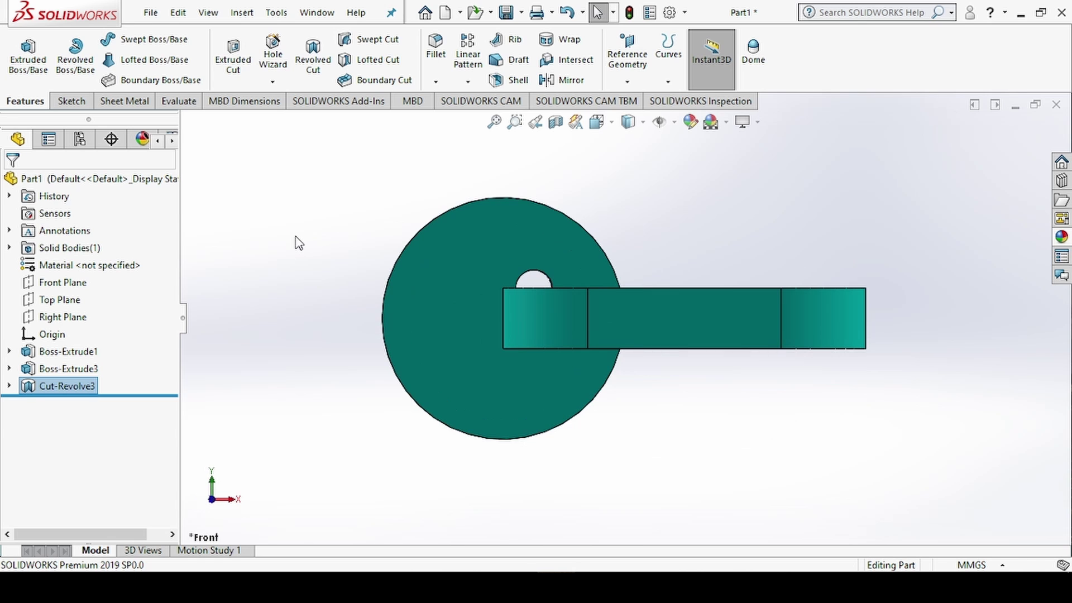
pyautogui.hotkey('ctrl', '5')
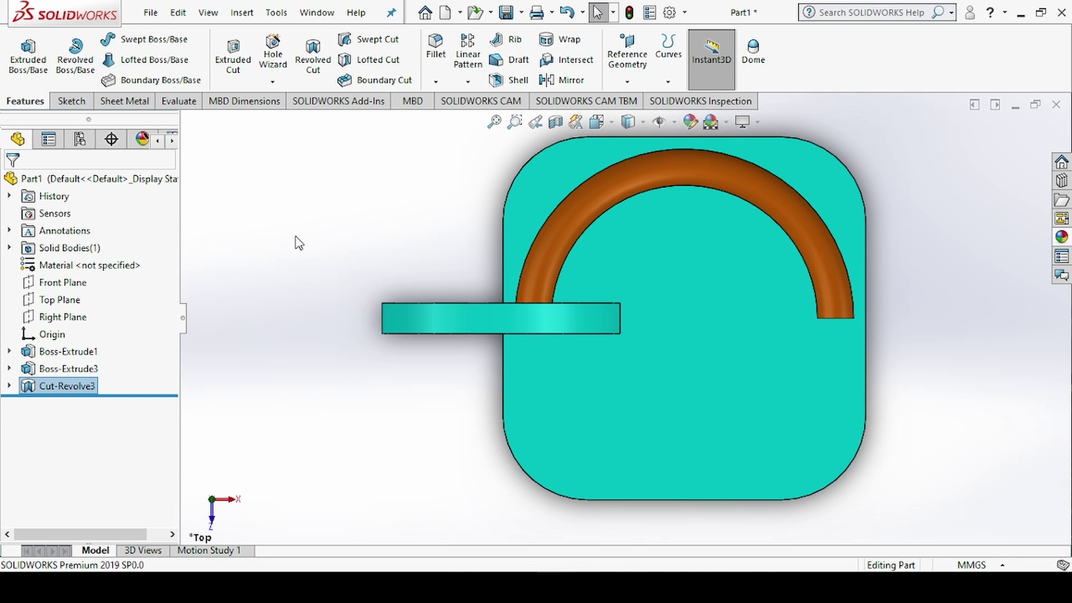
pyautogui.hotkey('ctrl', '7')
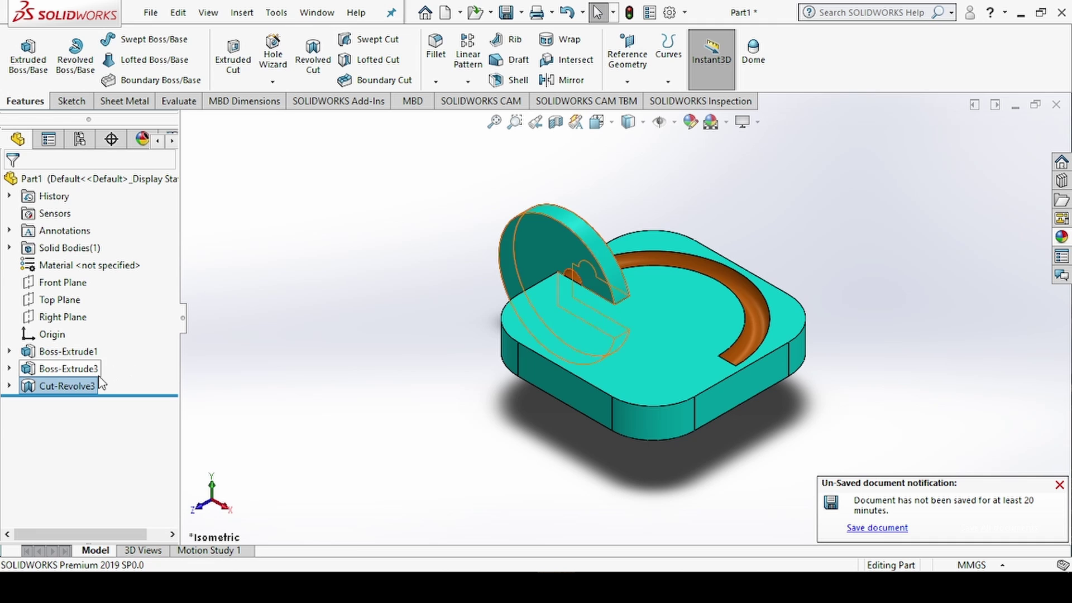
pyautogui.rightClick(89, 390)
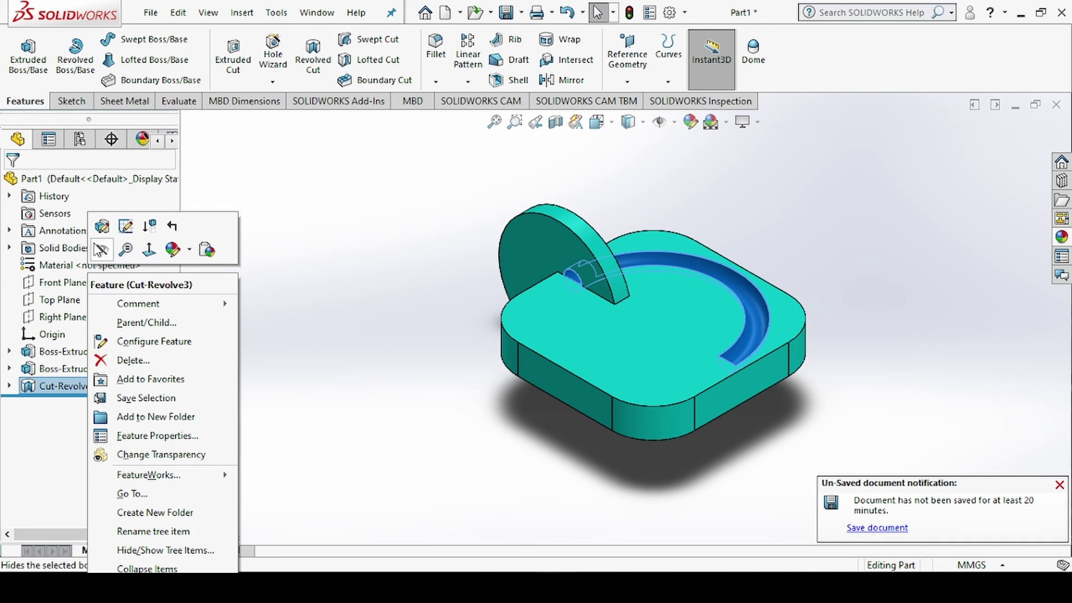
pyautogui.click(100, 227)
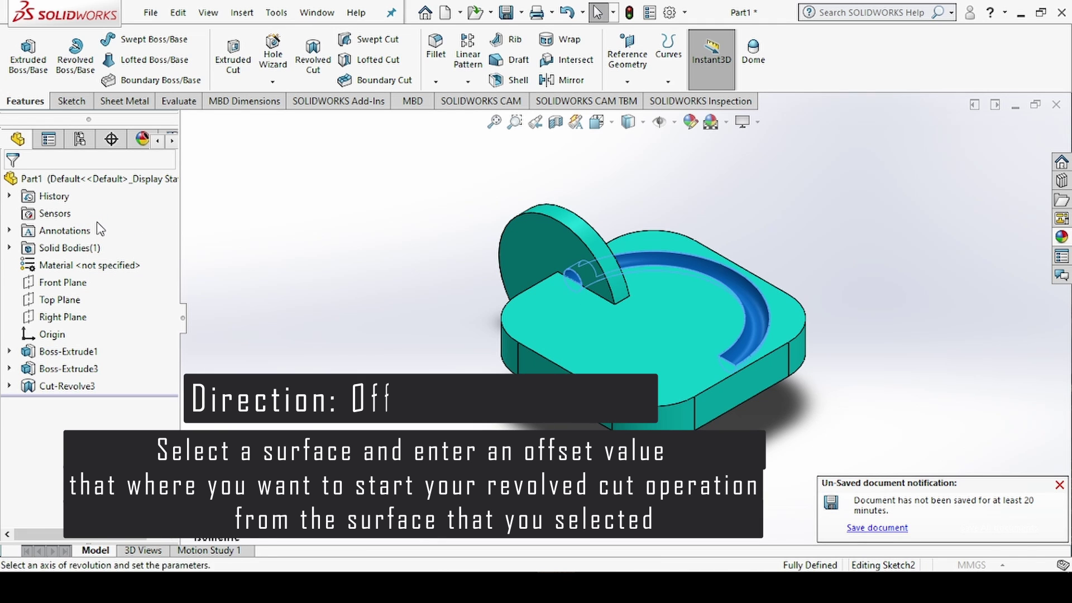
pyautogui.click(111, 281)
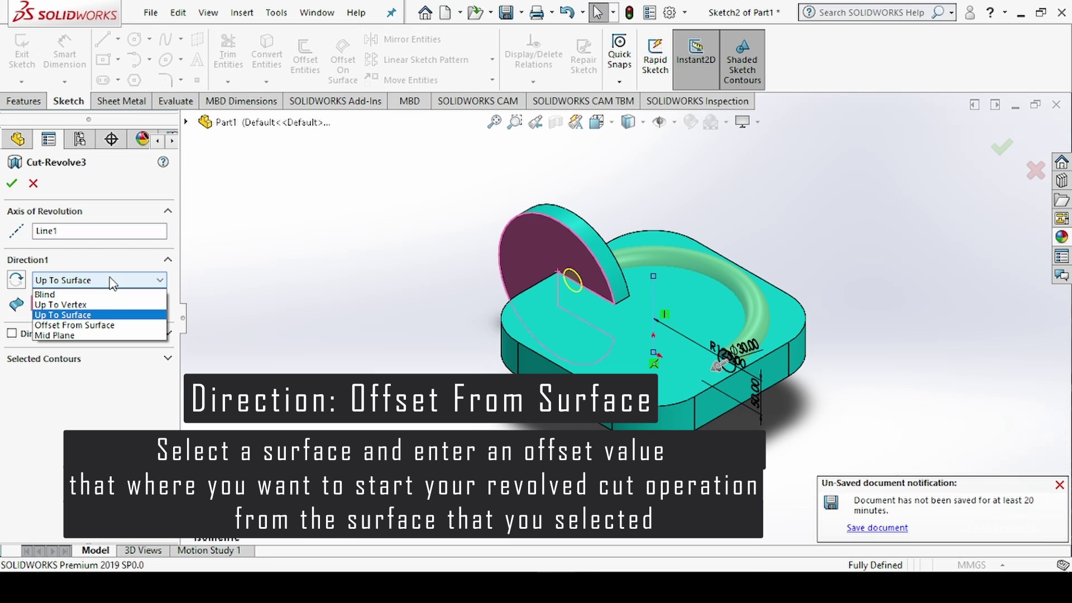
pyautogui.click(109, 328)
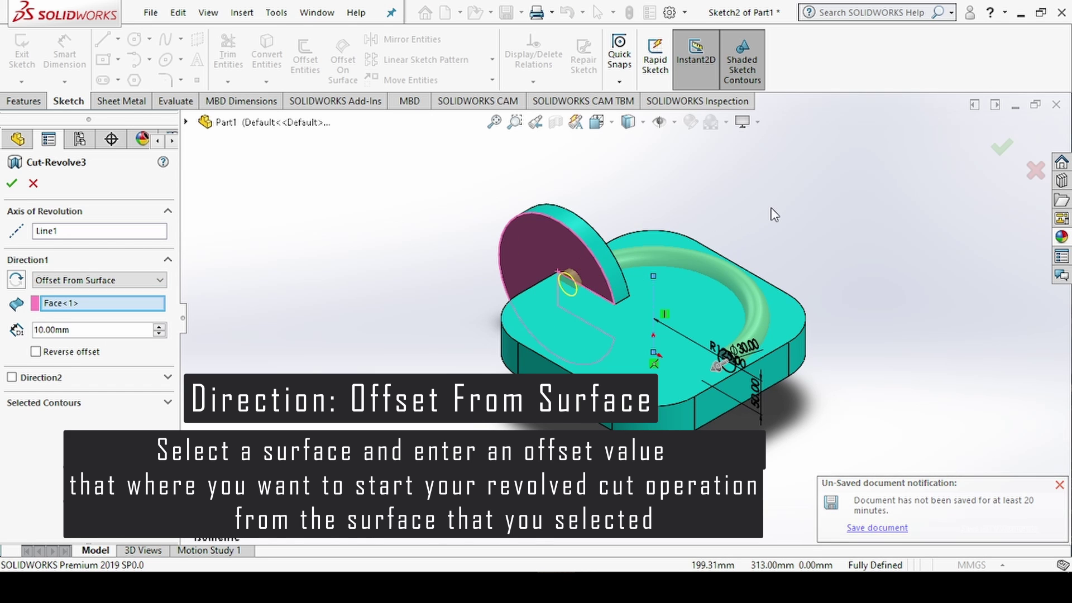
# Step: Select the disc's rear face as the surface from which the revolved cut is offset
pyautogui.moveTo(658, 246); pyautogui.dragTo(624, 220, button='middle')
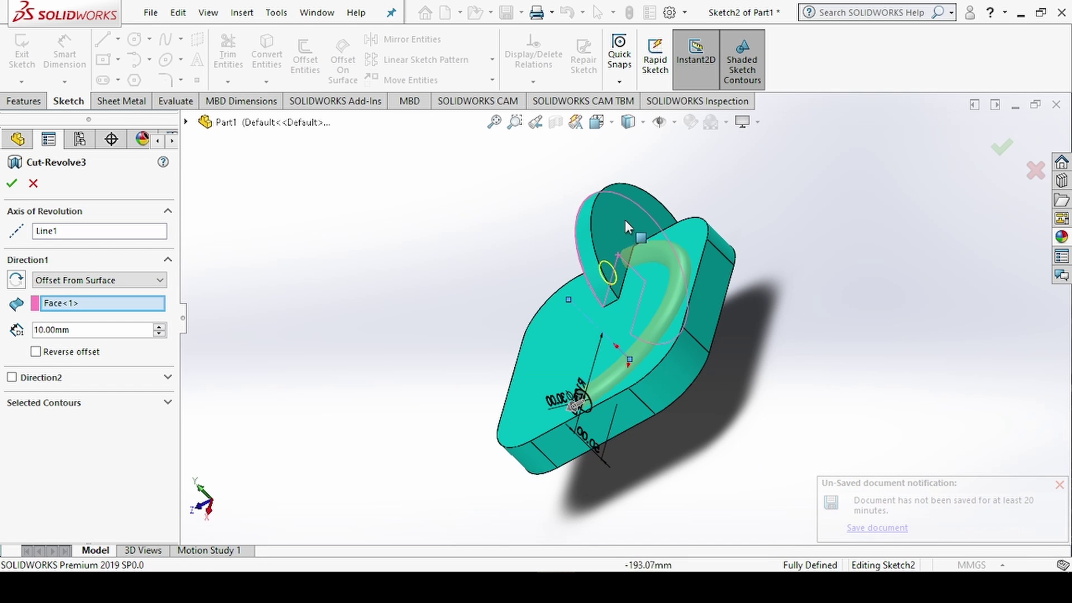
pyautogui.click(728, 271)
pyautogui.click(628, 222)
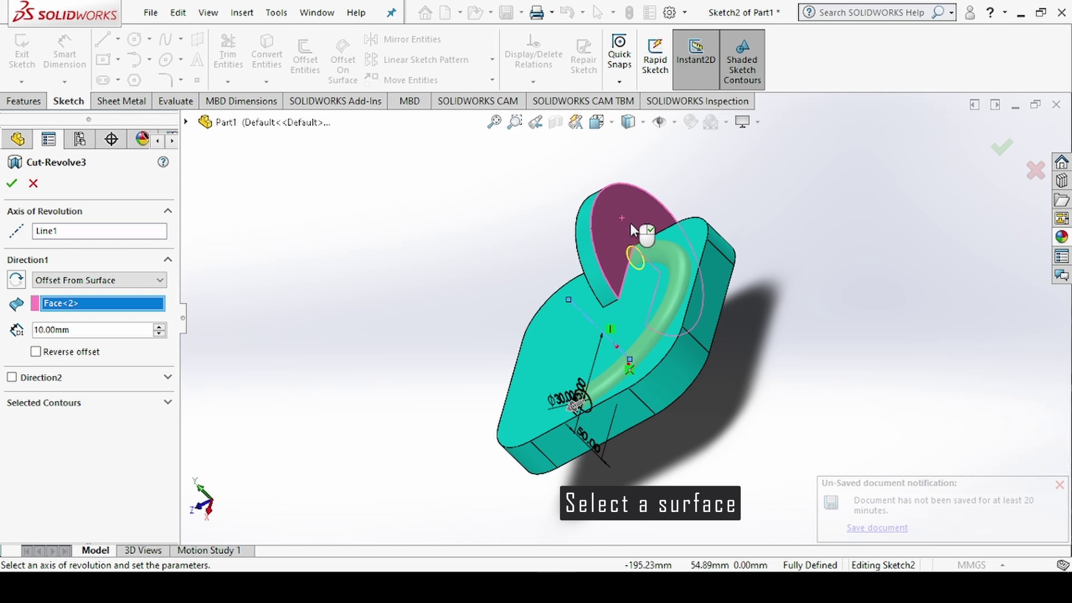
pyautogui.moveTo(749, 241); pyautogui.dragTo(850, 244, button='middle')
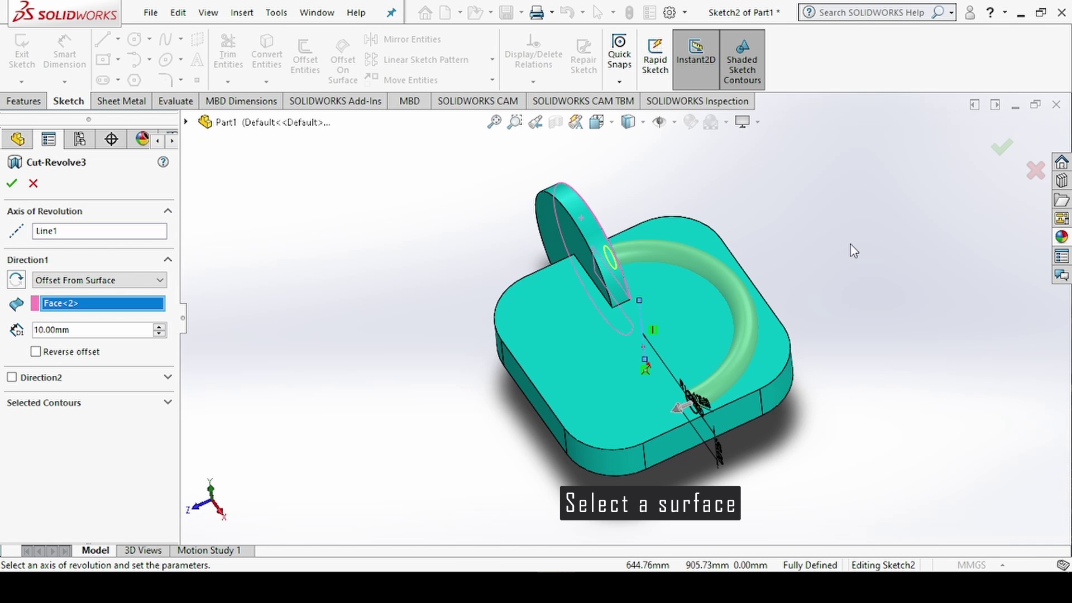
# Step: Set the cut's offset distance from the selected face to 30 mm and accept the feature
pyautogui.hotkey('ctrl', '5')
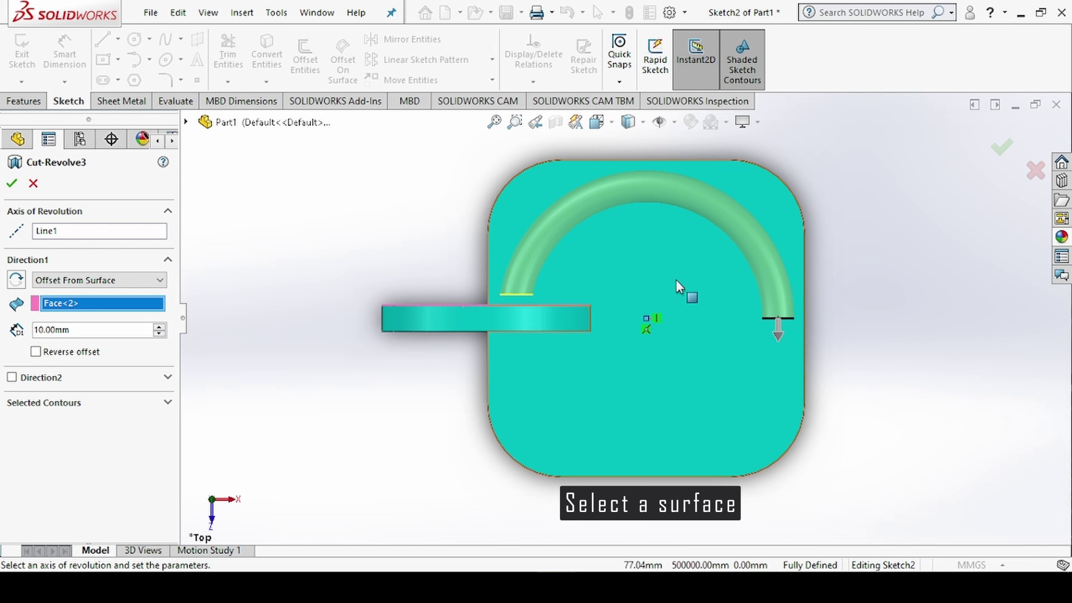
pyautogui.click(164, 334)
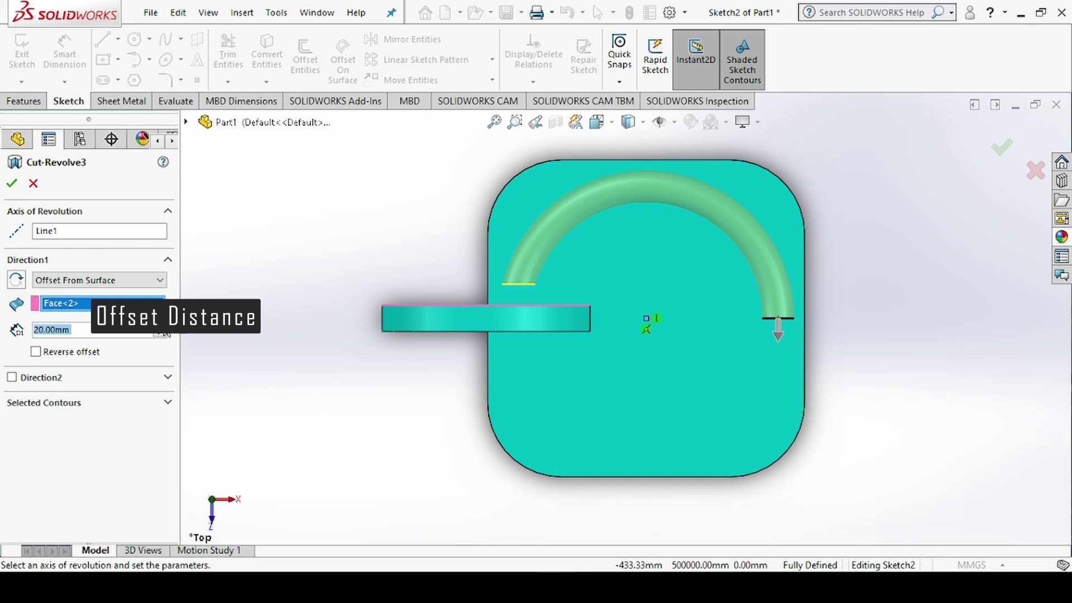
pyautogui.click(164, 332)
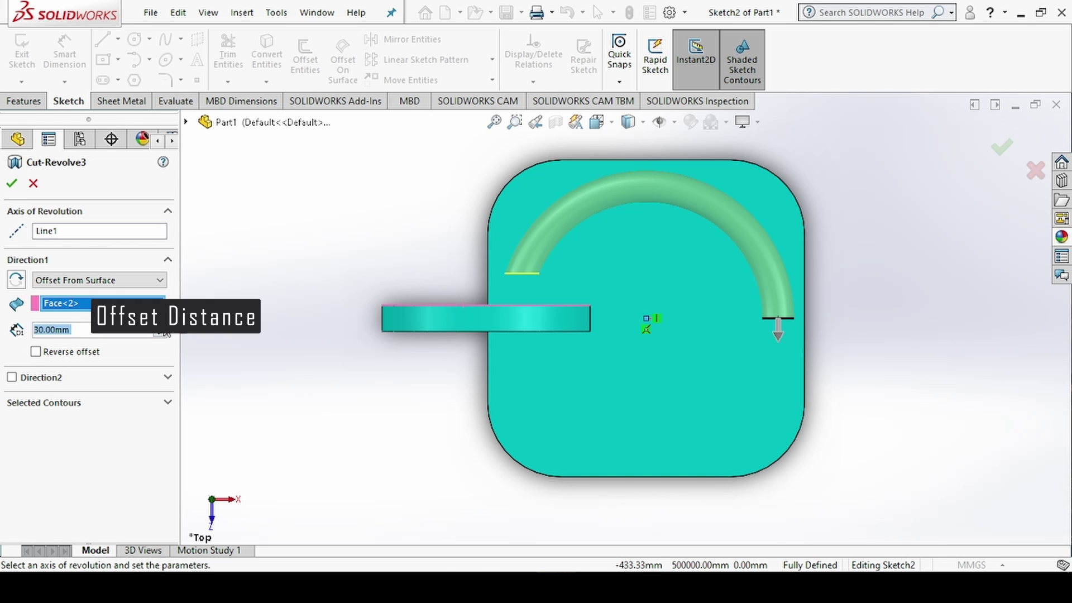
pyautogui.click(13, 183)
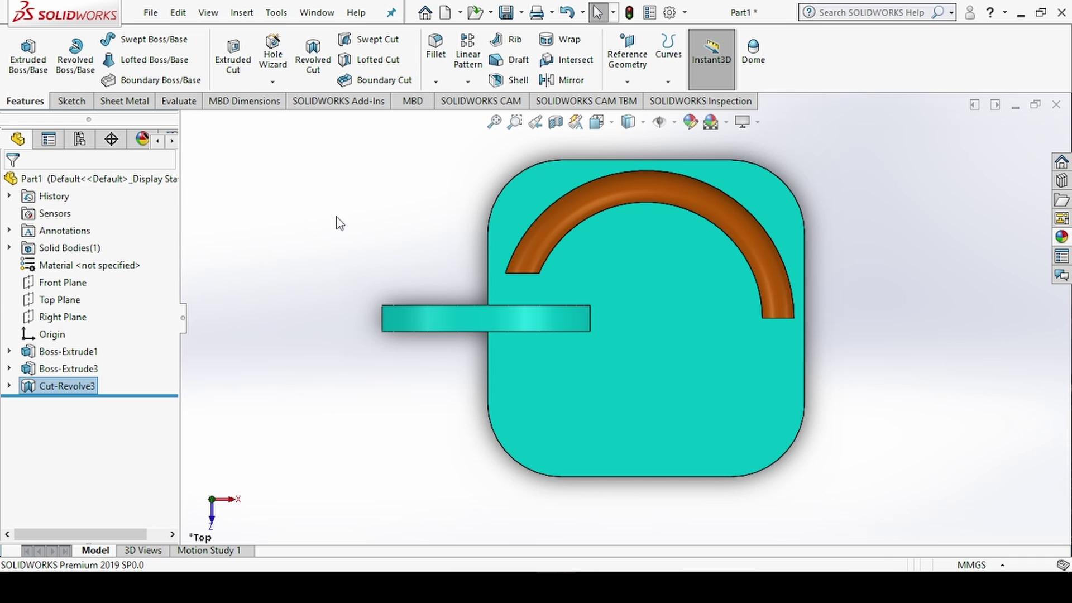
# Step: Edit the revolved cut once more and change its Direction 1 end condition to Mid Plane
pyautogui.moveTo(337, 222); pyautogui.dragTo(308, 221, button='middle')
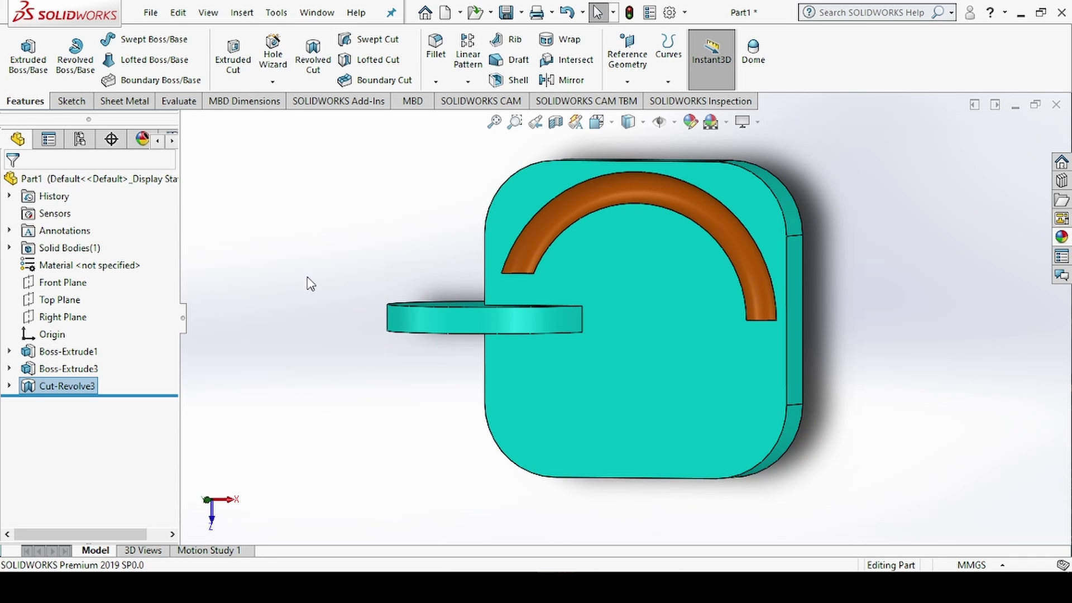
pyautogui.hotkey('ctrl', '1')
pyautogui.hotkey('ctrl', '7')
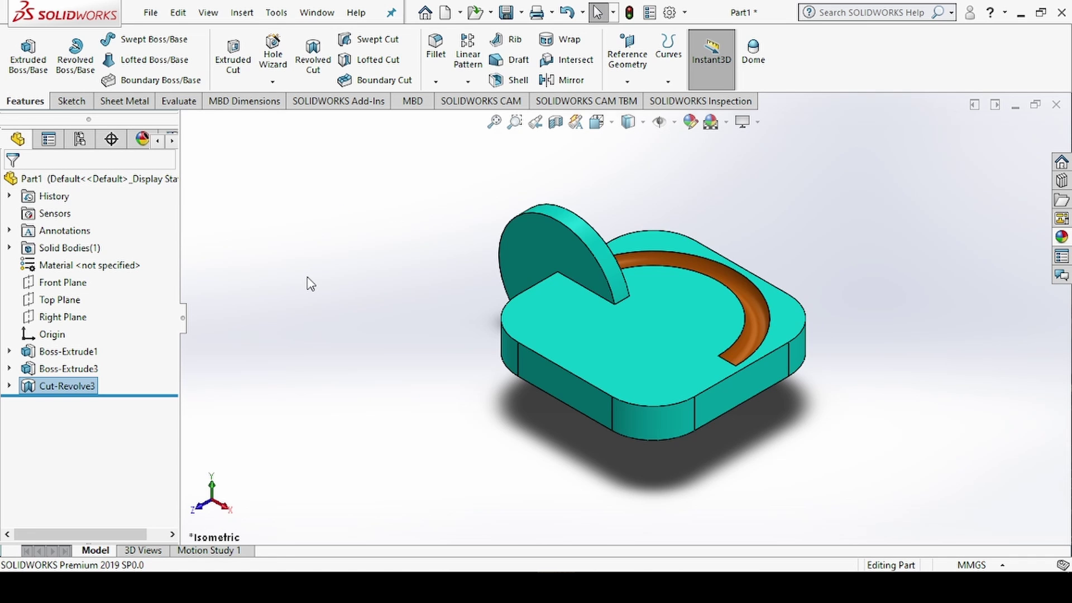
pyautogui.hotkey('ctrl', '5')
pyautogui.rightClick(92, 386)
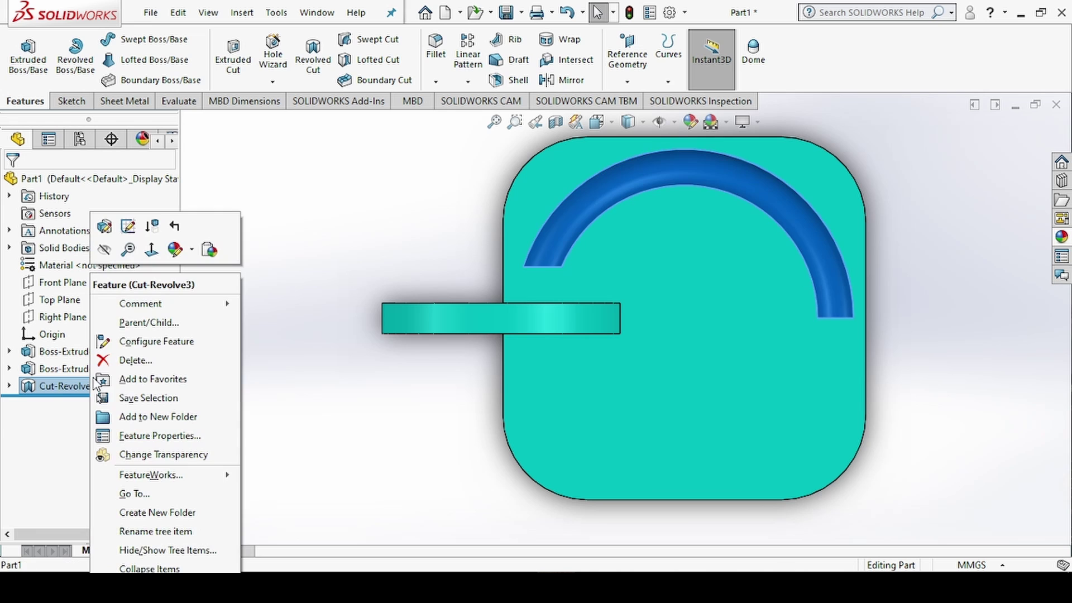
pyautogui.click(103, 225)
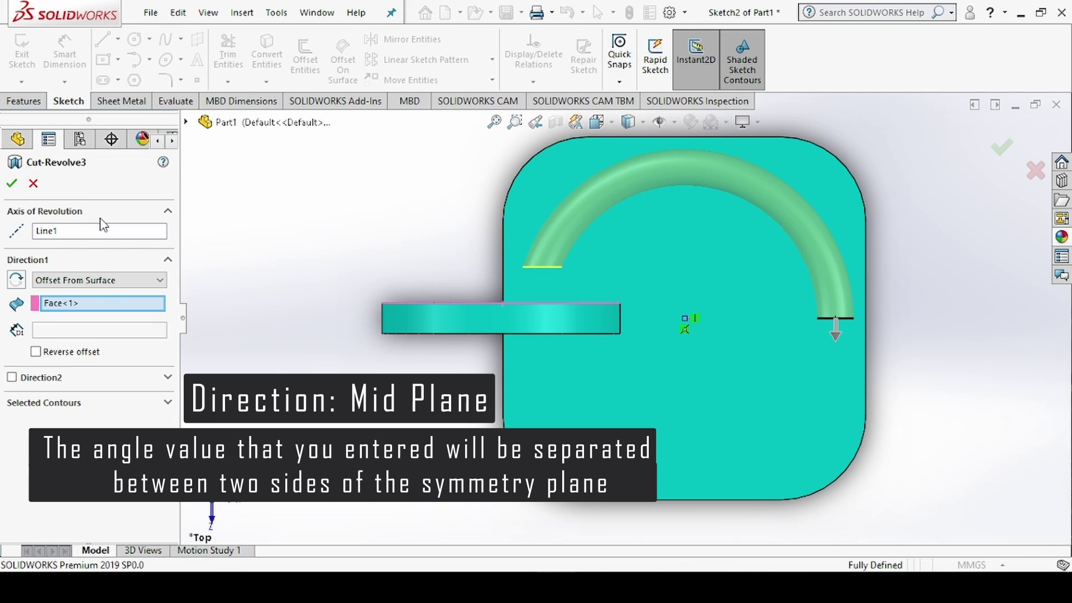
pyautogui.click(122, 280)
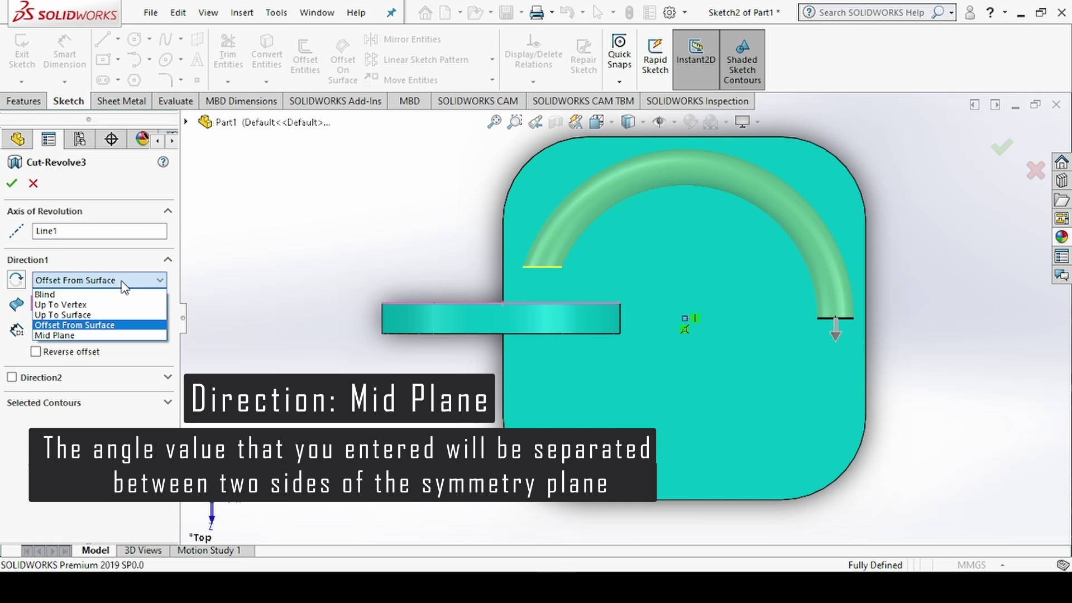
pyautogui.click(112, 341)
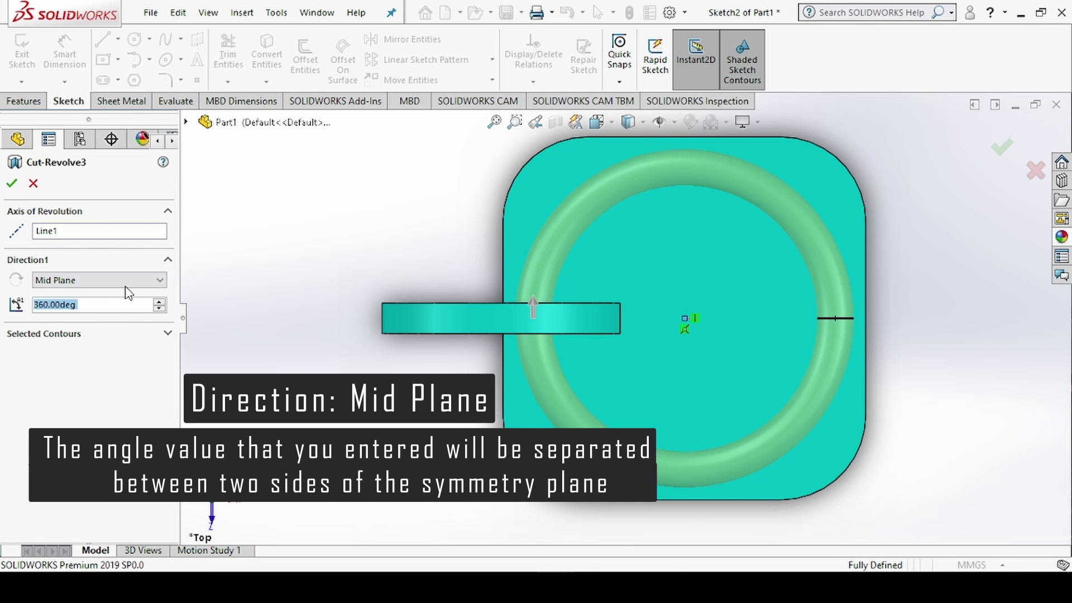
# Step: Set the mid-plane revolve angle to 330 degrees and accept the cut
pyautogui.click(160, 308)
pyautogui.click(160, 308)
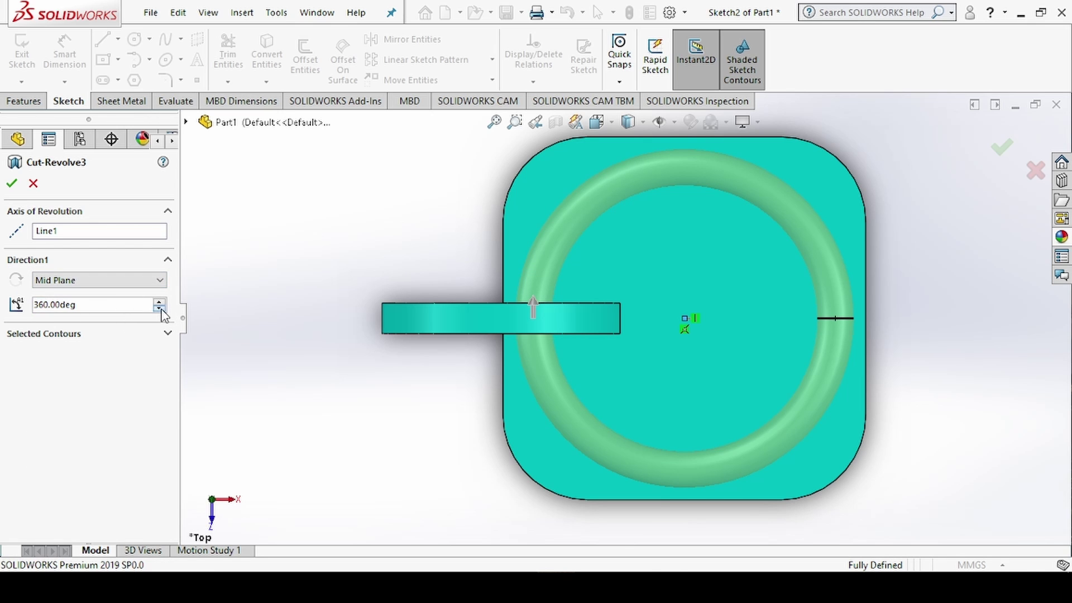
pyautogui.click(160, 309)
pyautogui.click(160, 308)
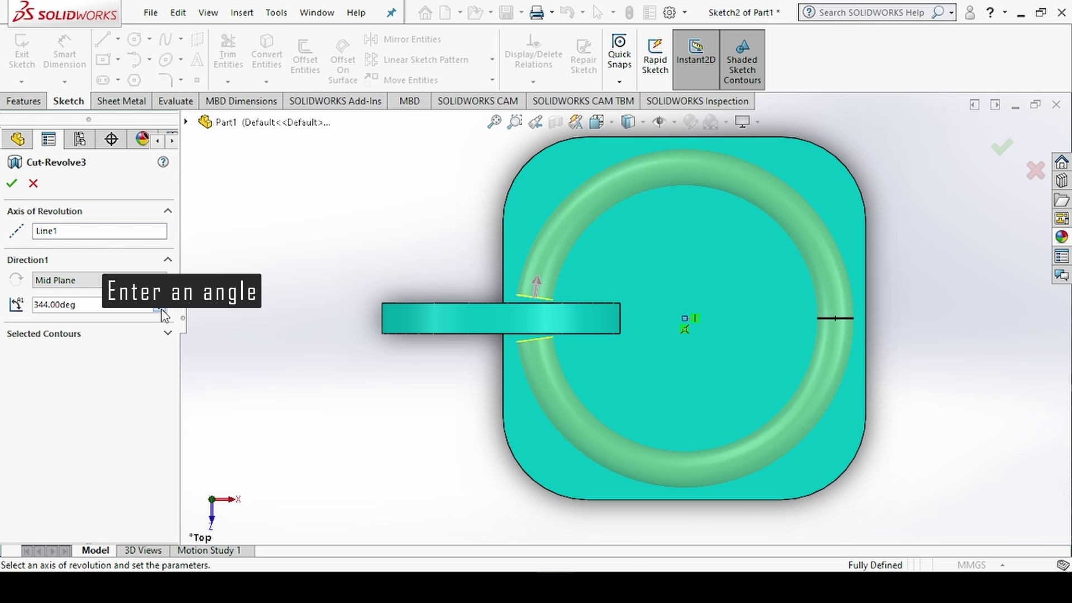
pyautogui.click(160, 308)
pyautogui.click(160, 308)
pyautogui.click(161, 309)
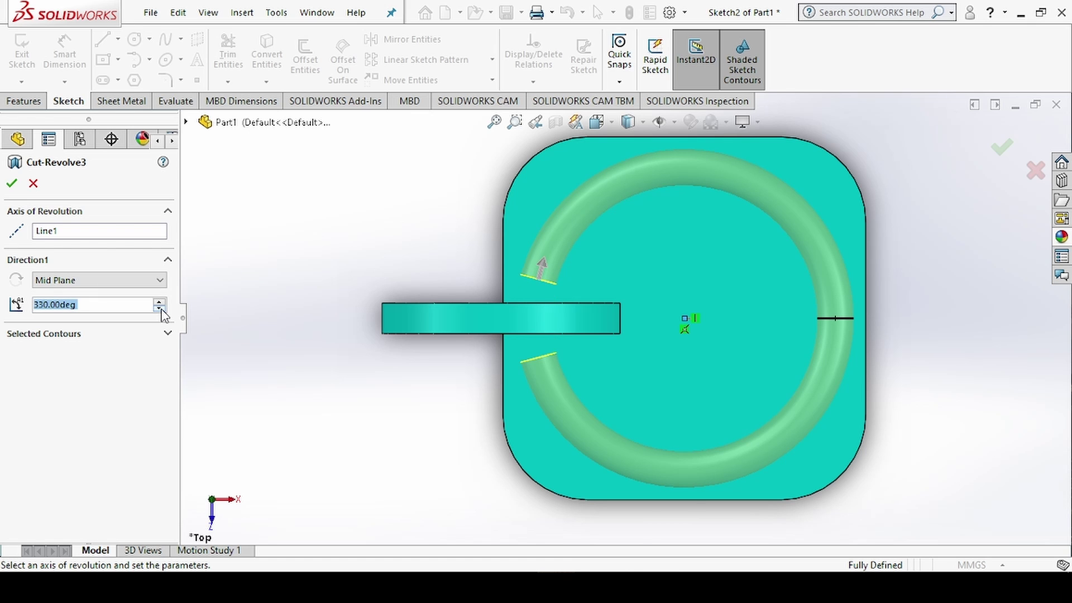
pyautogui.click(12, 184)
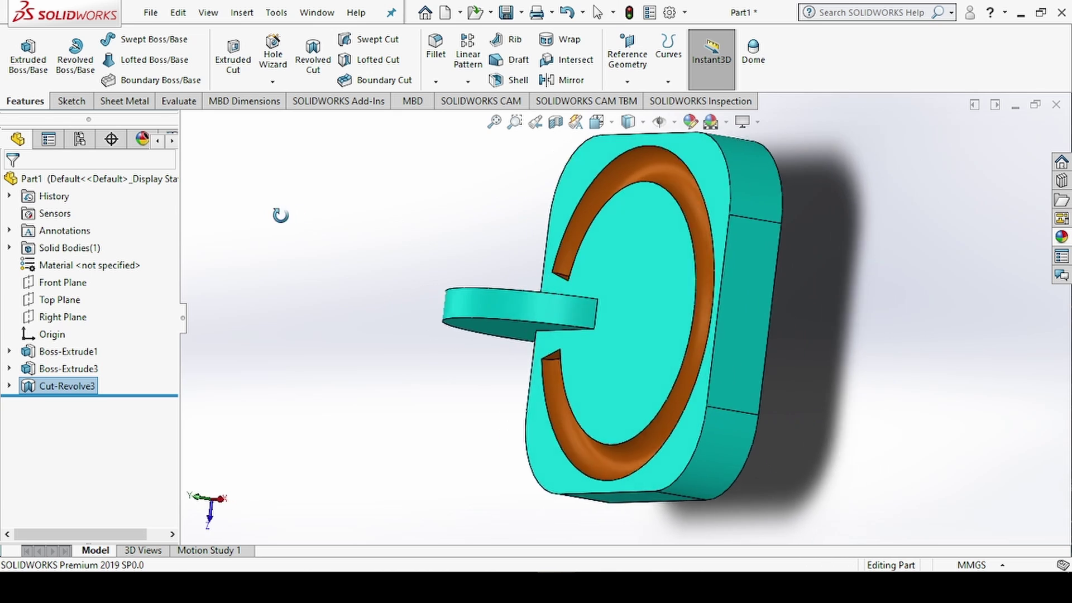
pyautogui.hotkey('ctrl', '1')
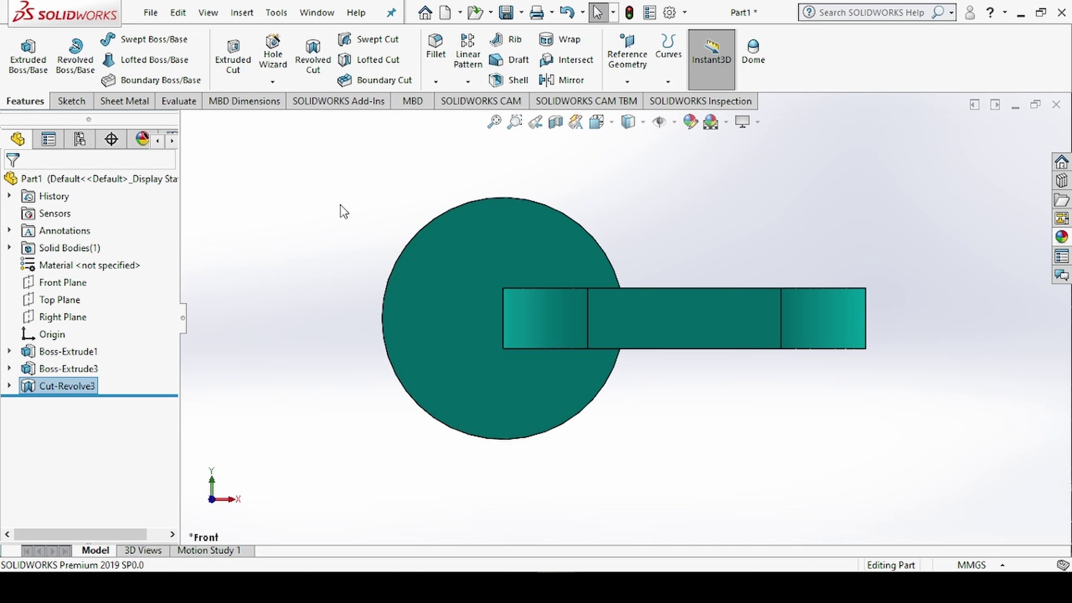
pyautogui.hotkey('ctrl', '7')
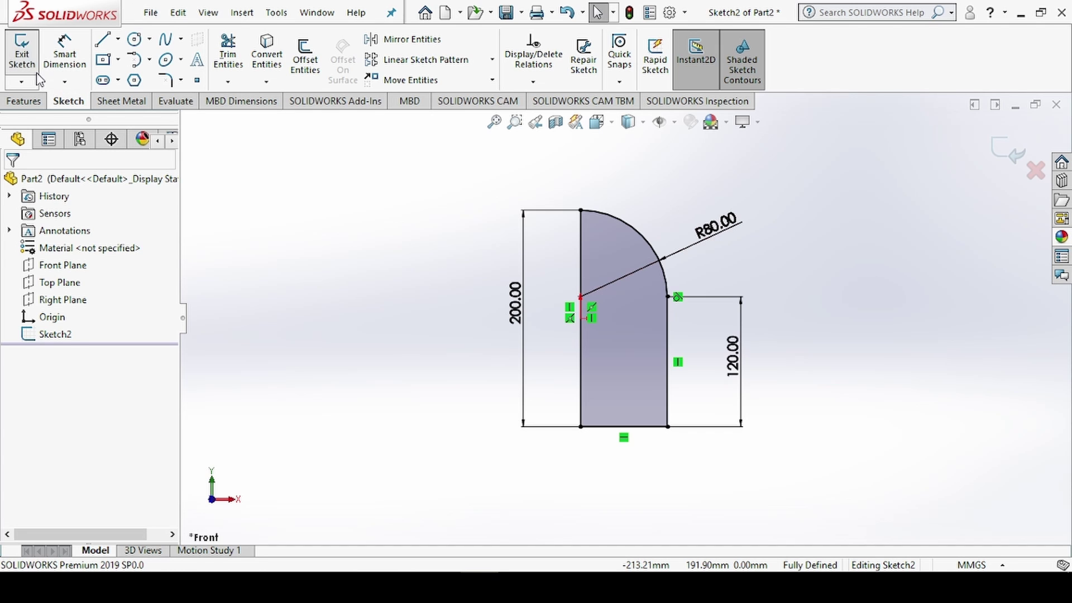
# Step: Revolve the round-topped profile 360 degrees about its 200 mm vertical line with a Blind Revolved Boss/Base
pyautogui.click(23, 101)
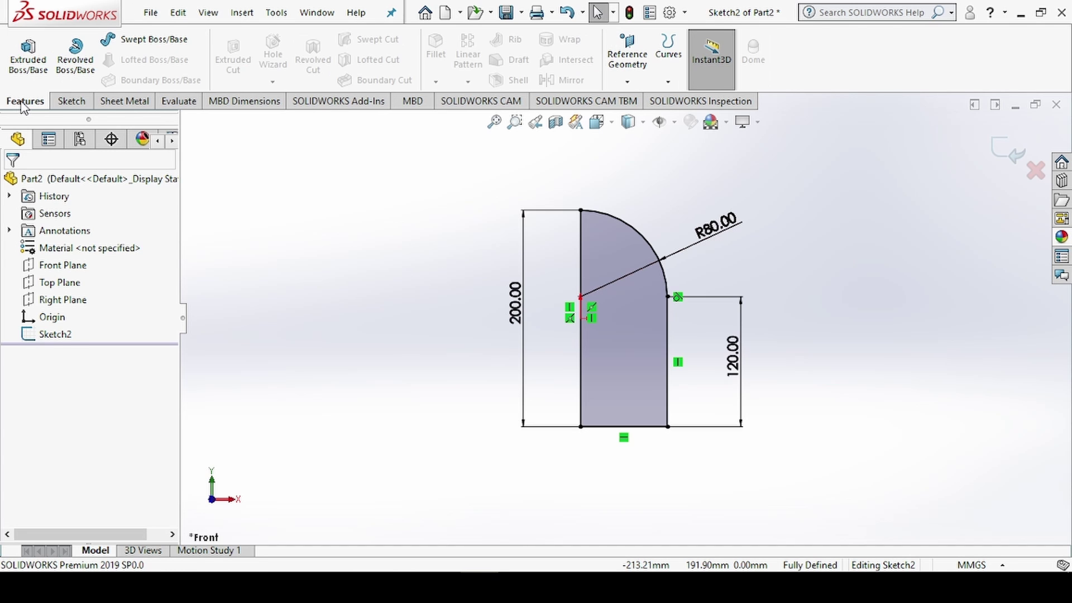
pyautogui.click(75, 72)
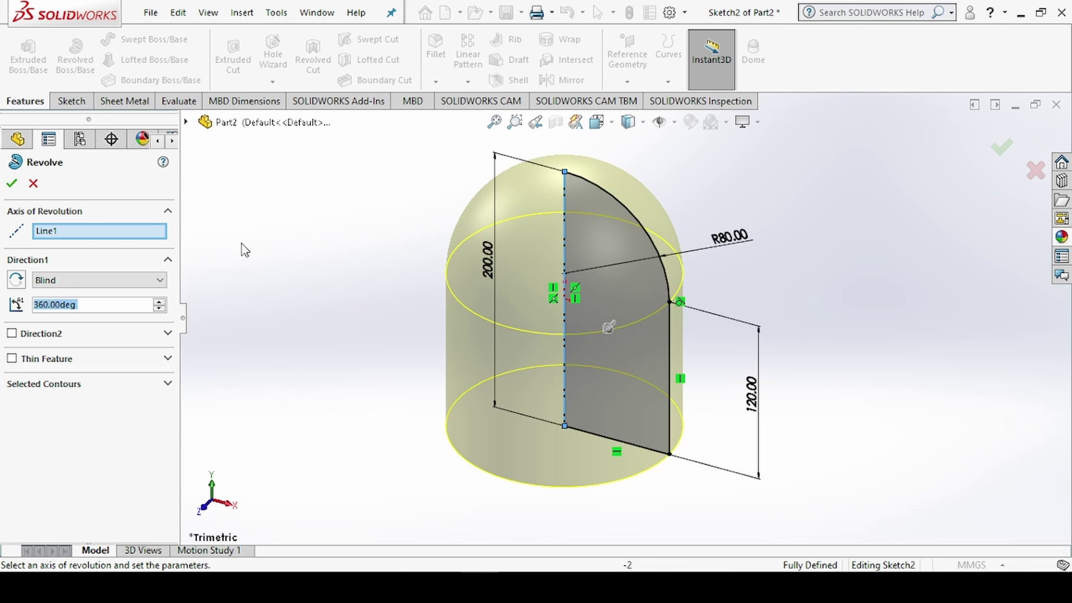
pyautogui.click(12, 183)
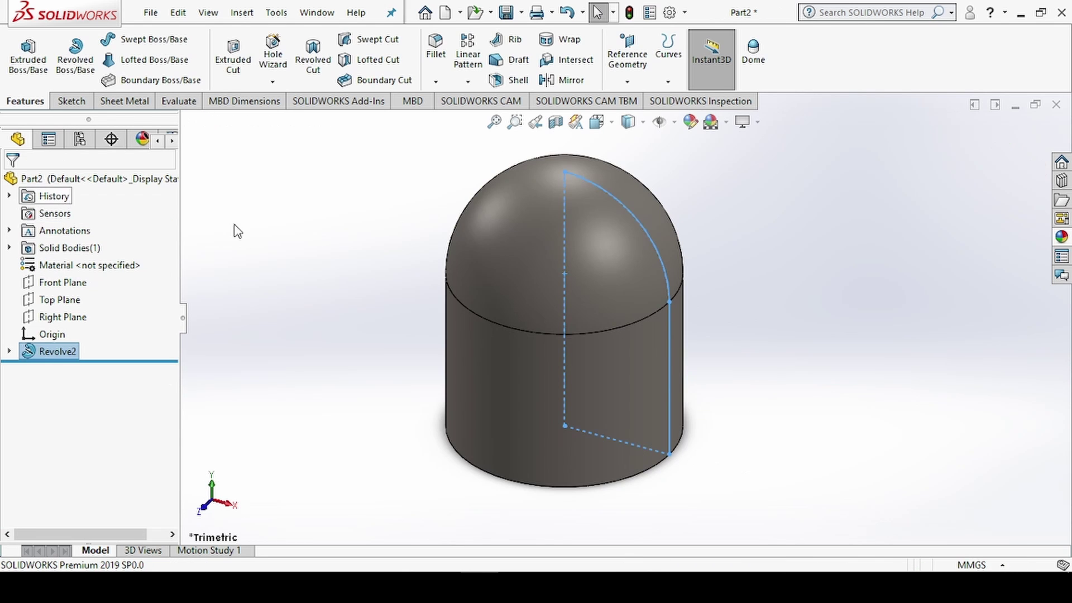
# Step: Sketch two circles on the Front Plane, about 39 mm diameter at the dome's right base corner and about 38 mm on the dome's right arc
pyautogui.hotkey('ctrl', '1')
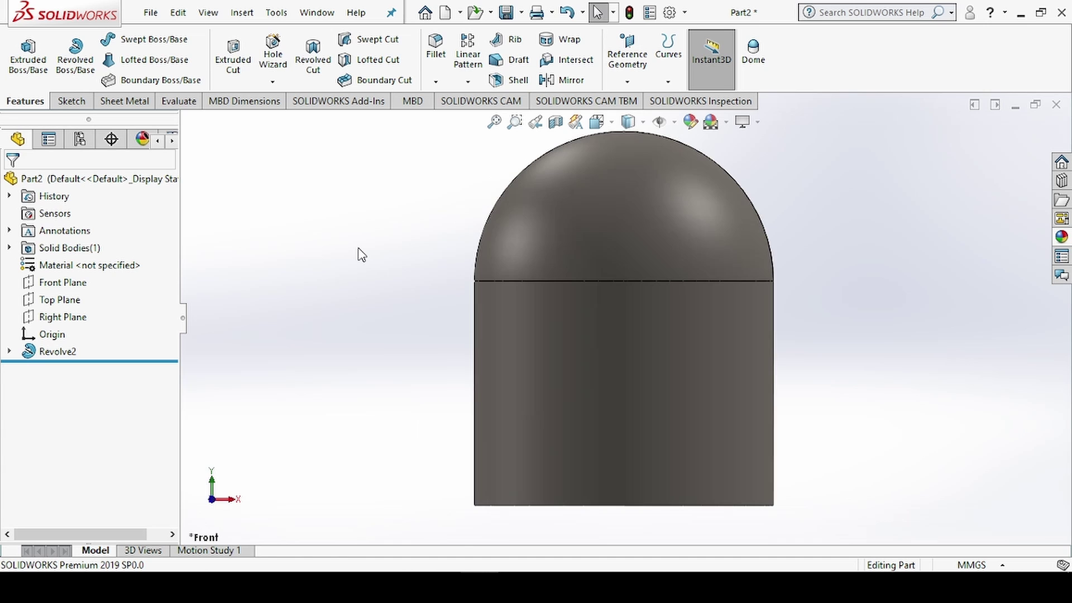
pyautogui.click(63, 283)
pyautogui.click(88, 266)
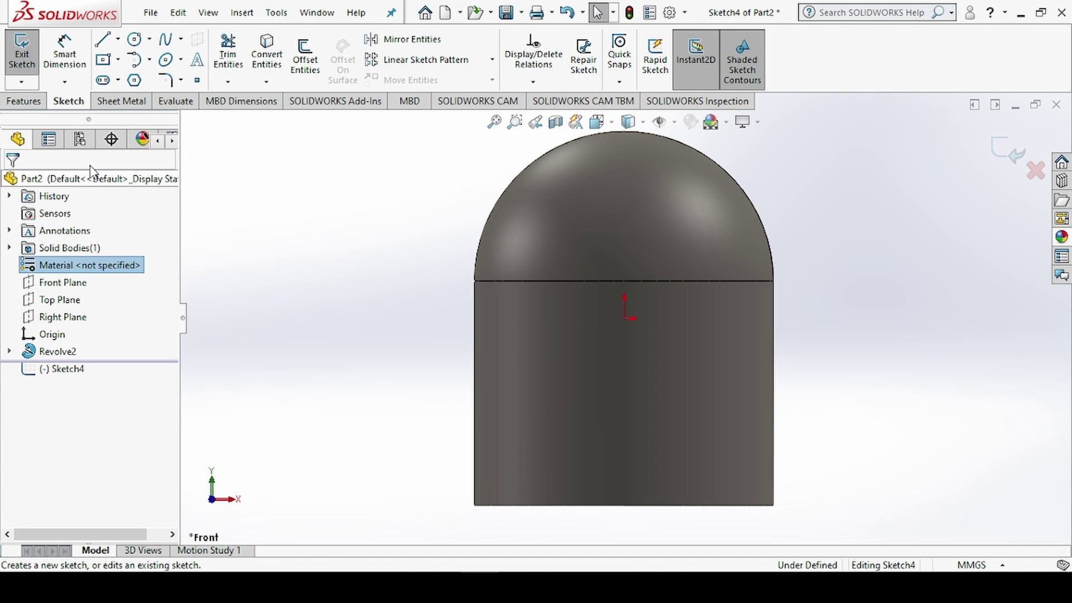
pyautogui.click(134, 40)
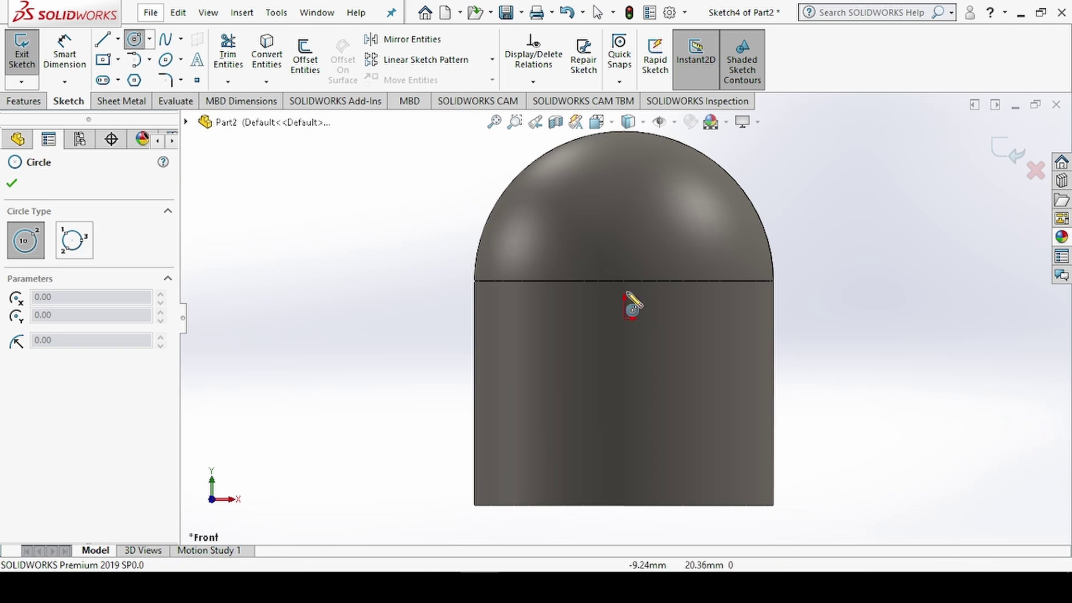
pyautogui.click(773, 280)
pyautogui.click(797, 310)
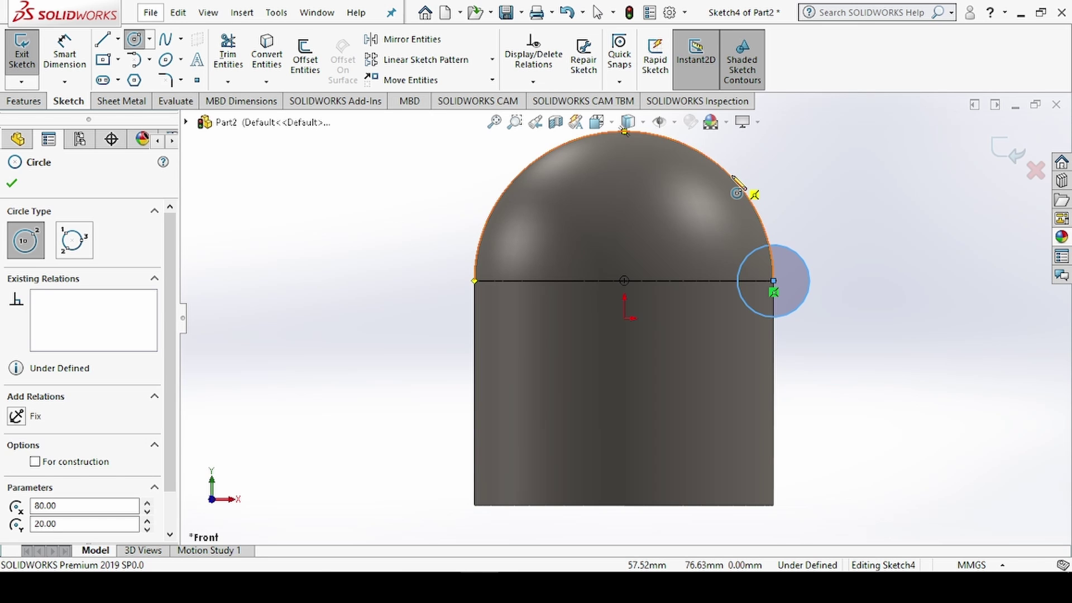
pyautogui.click(730, 176)
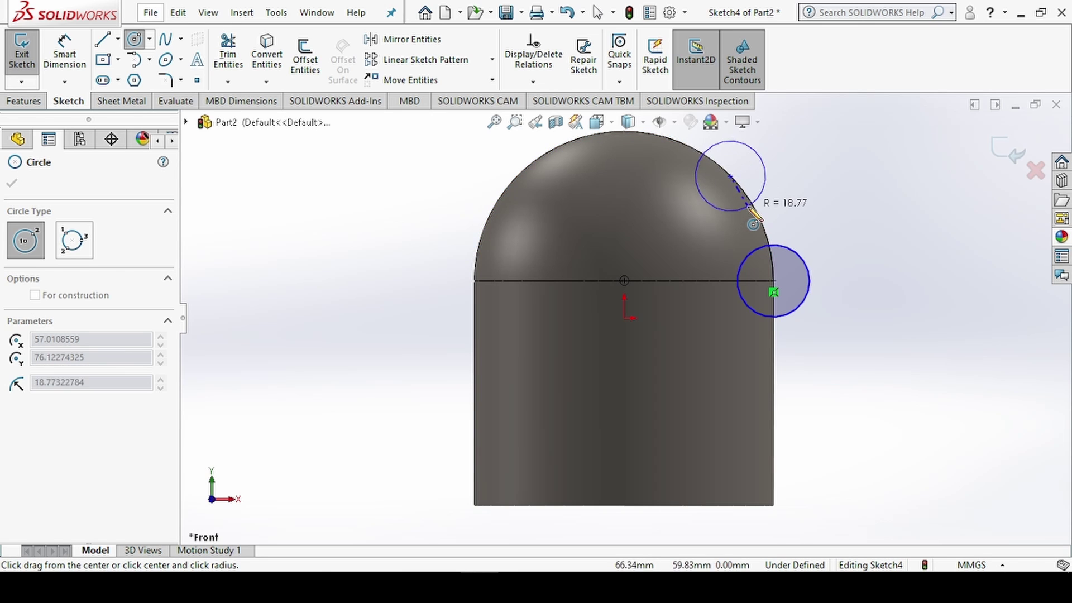
pyautogui.click(756, 200)
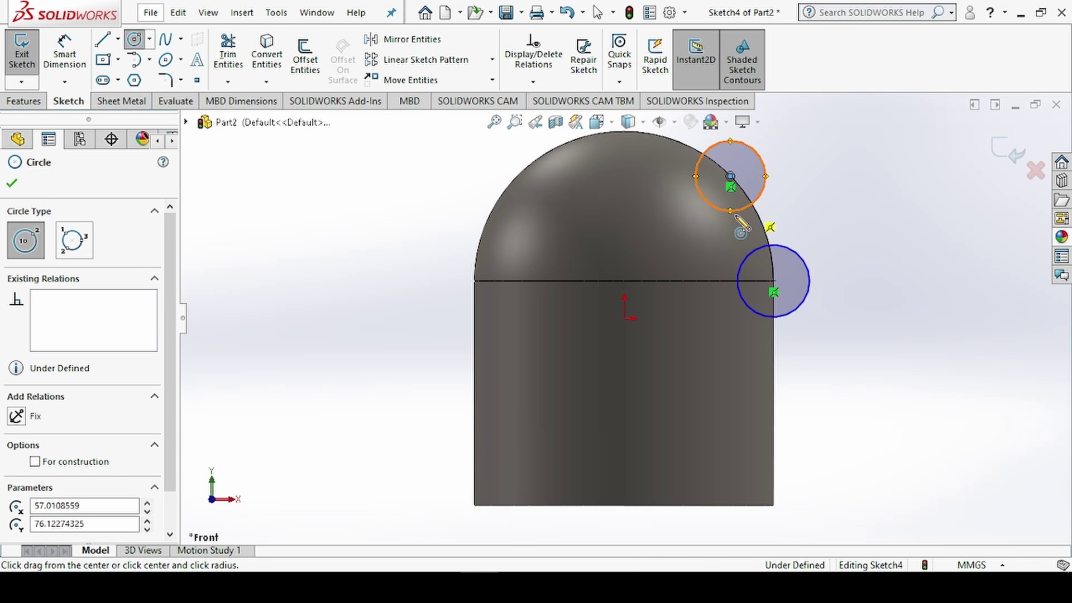
# Step: Sketch a center rectangle about 47 by 57 mm, centred on the cylinder's right edge below the circles
pyautogui.click(106, 59)
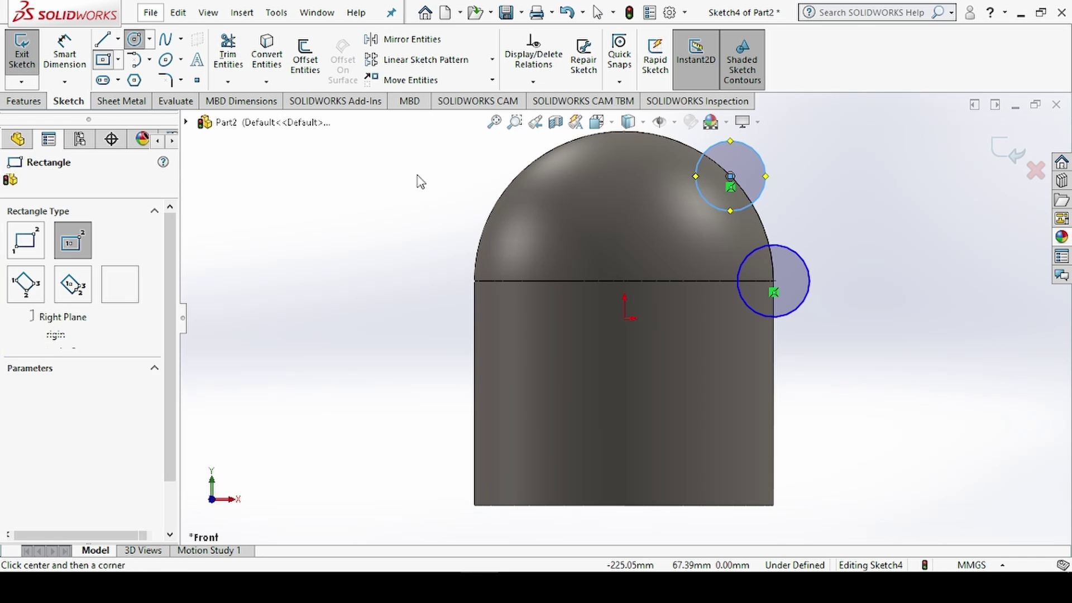
pyautogui.click(773, 415)
pyautogui.click(818, 469)
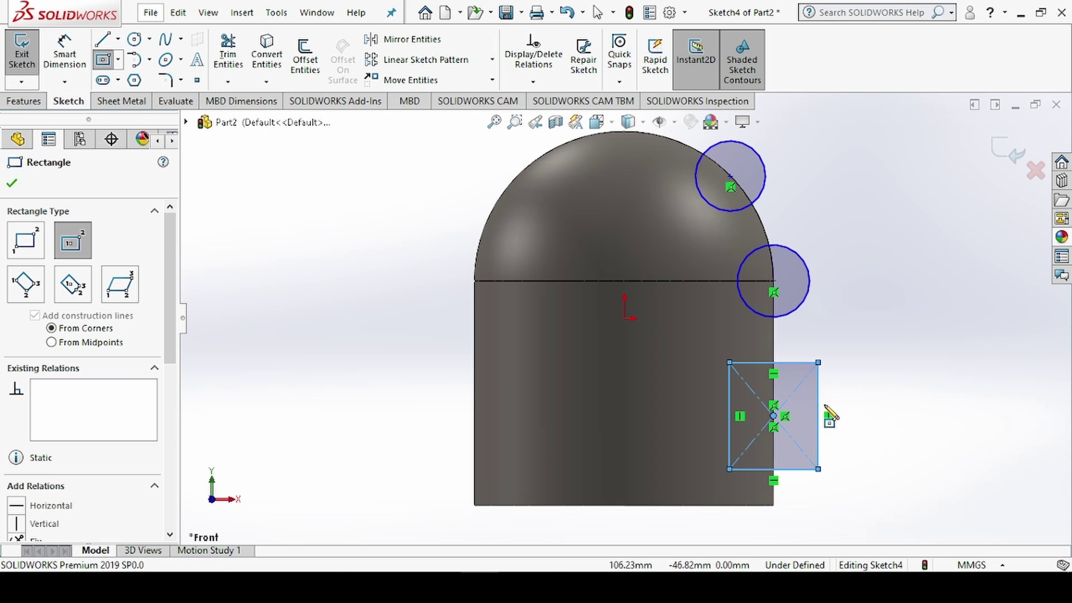
# Step: Dimension the rectangle's vertical side to 60 mm
pyautogui.click(64, 44)
pyautogui.click(818, 416)
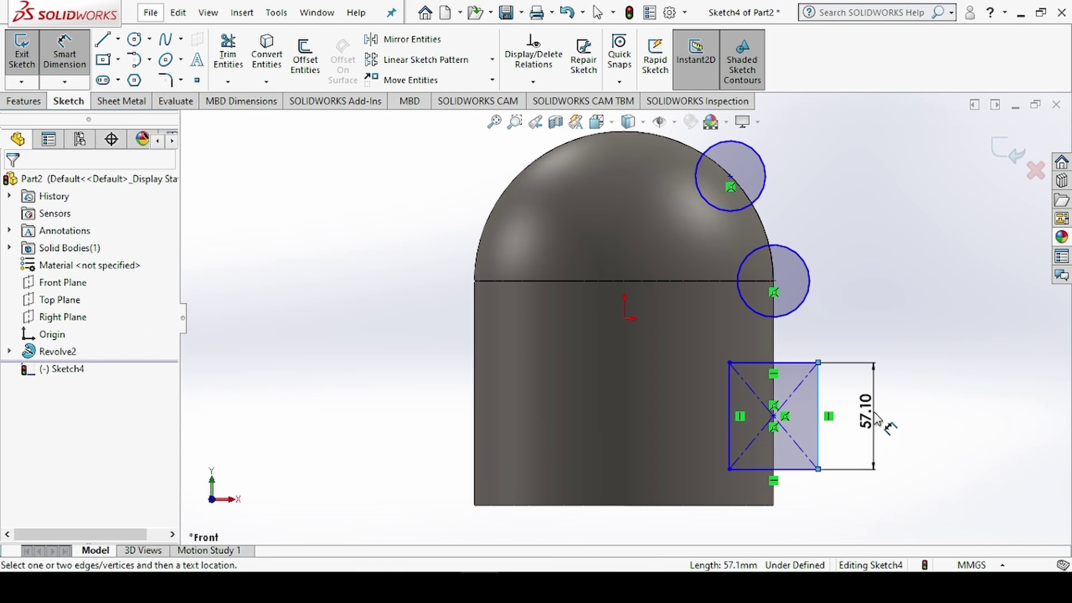
pyautogui.click(874, 418)
pyautogui.write('60')
pyautogui.press('Return')
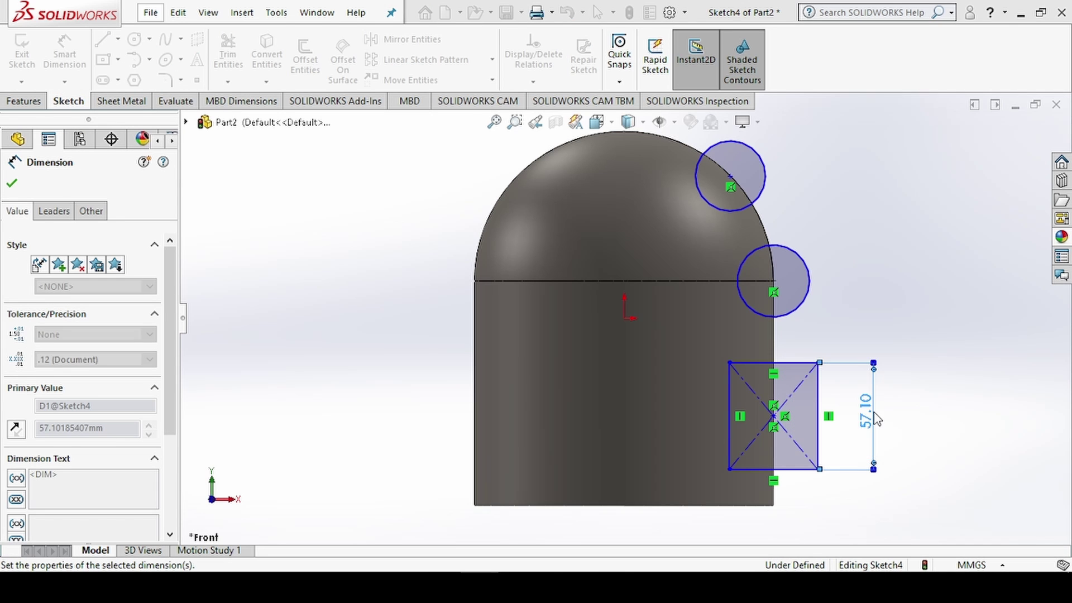
# Step: Dimension the distance between the rectangle's lower side and the part's base edge to 20 mm
pyautogui.click(753, 472)
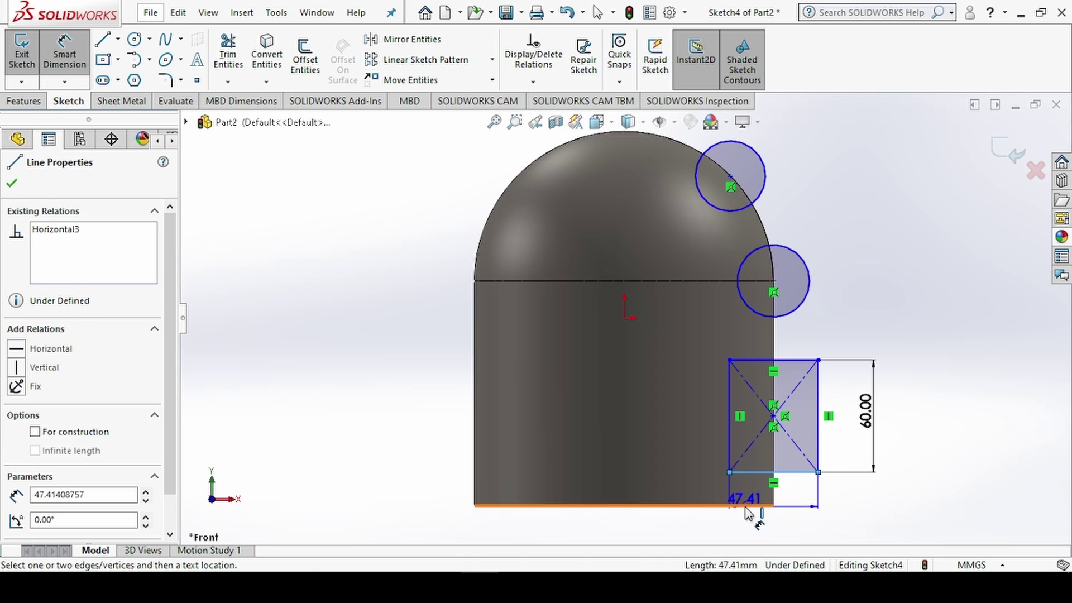
pyautogui.click(748, 505)
pyautogui.click(922, 535)
pyautogui.write('20')
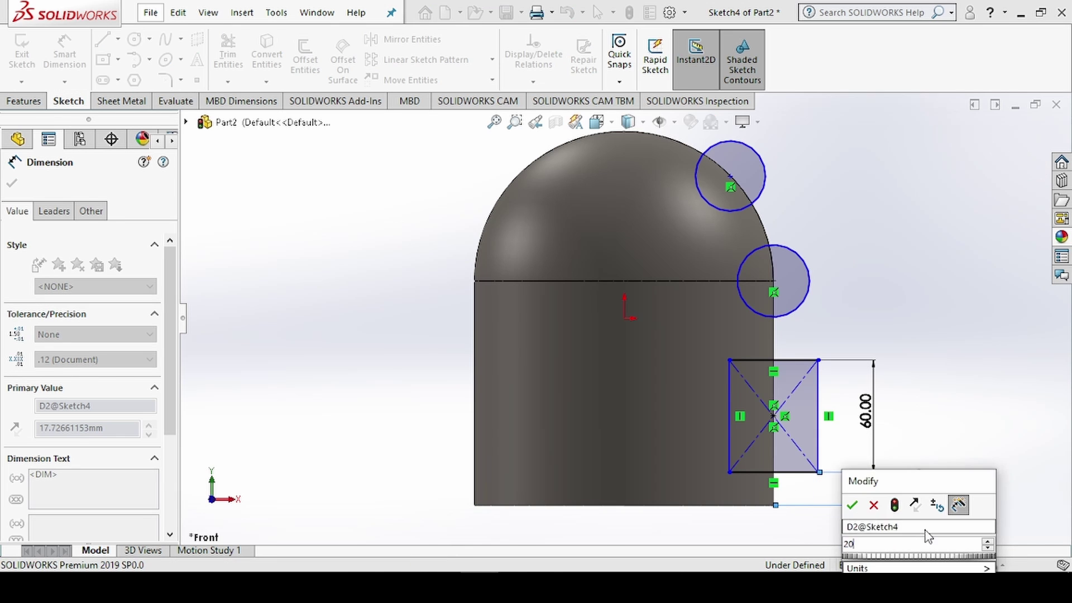
pyautogui.press('Return')
# Step: Dimension the rectangle's width to 50 mm
pyautogui.click(792, 356)
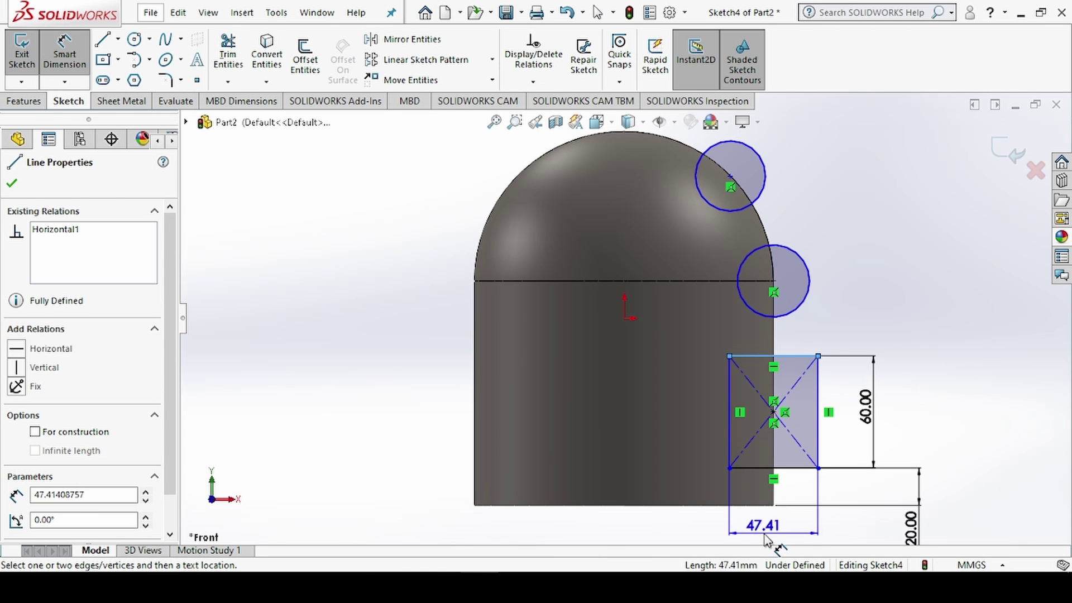
pyautogui.click(777, 534)
pyautogui.write('50')
pyautogui.press('Return')
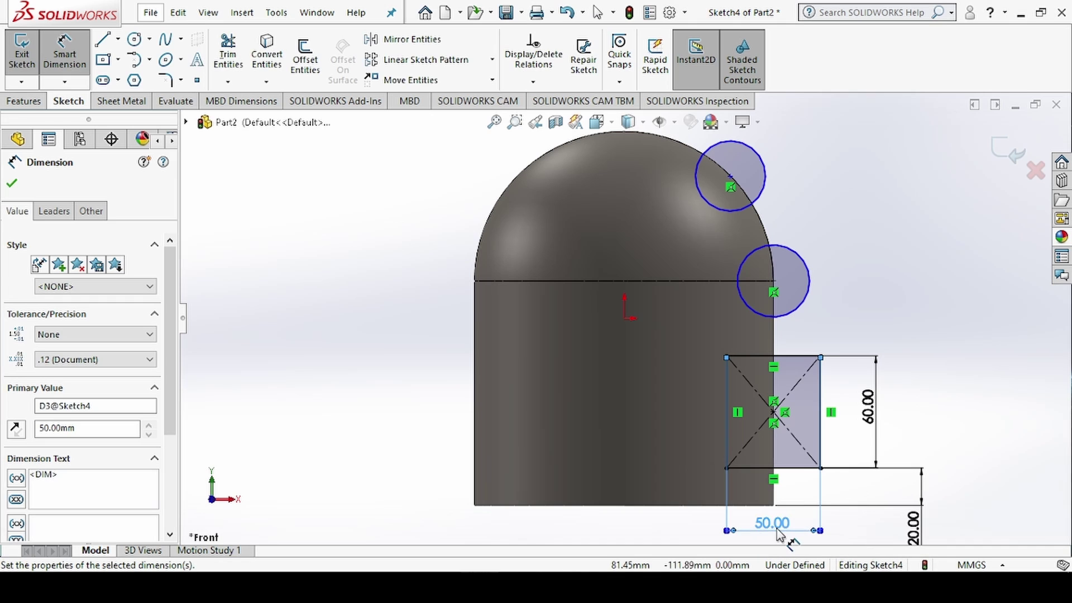
# Step: Dimension the circle at the dome's base to 40 mm diameter and the circle on the dome's arc to 30 mm
pyautogui.click(805, 258)
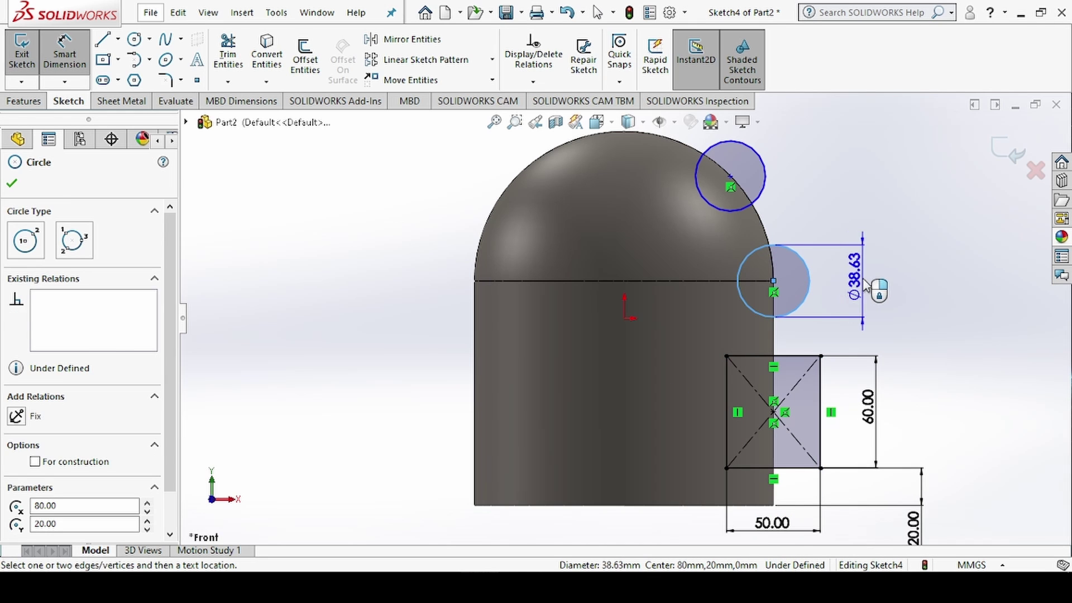
pyautogui.click(862, 283)
pyautogui.write('40')
pyautogui.press('Return')
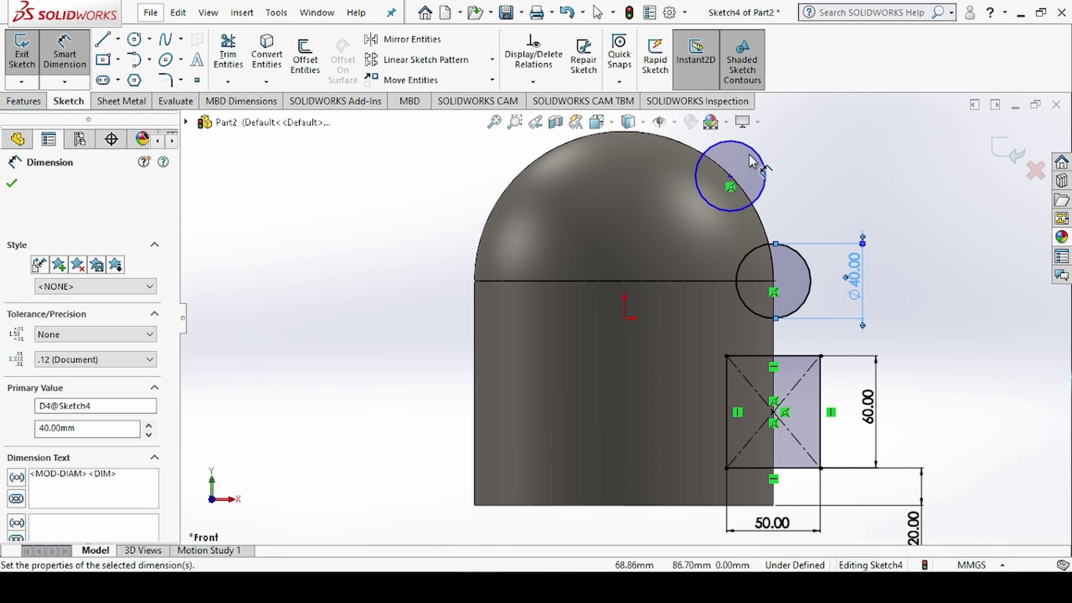
pyautogui.click(760, 160)
pyautogui.click(812, 165)
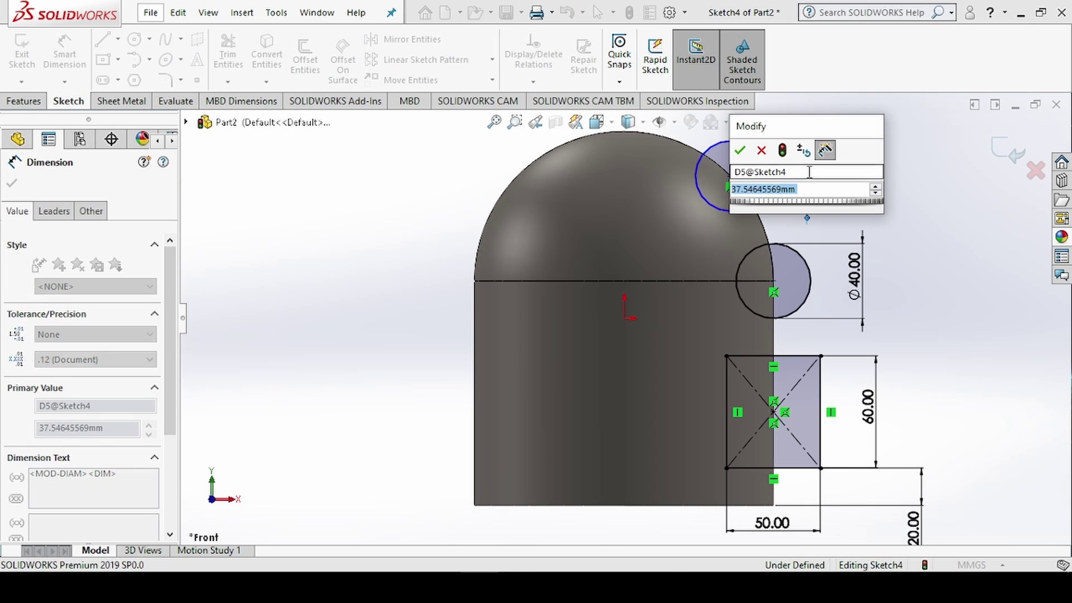
pyautogui.write('30')
pyautogui.press('Return')
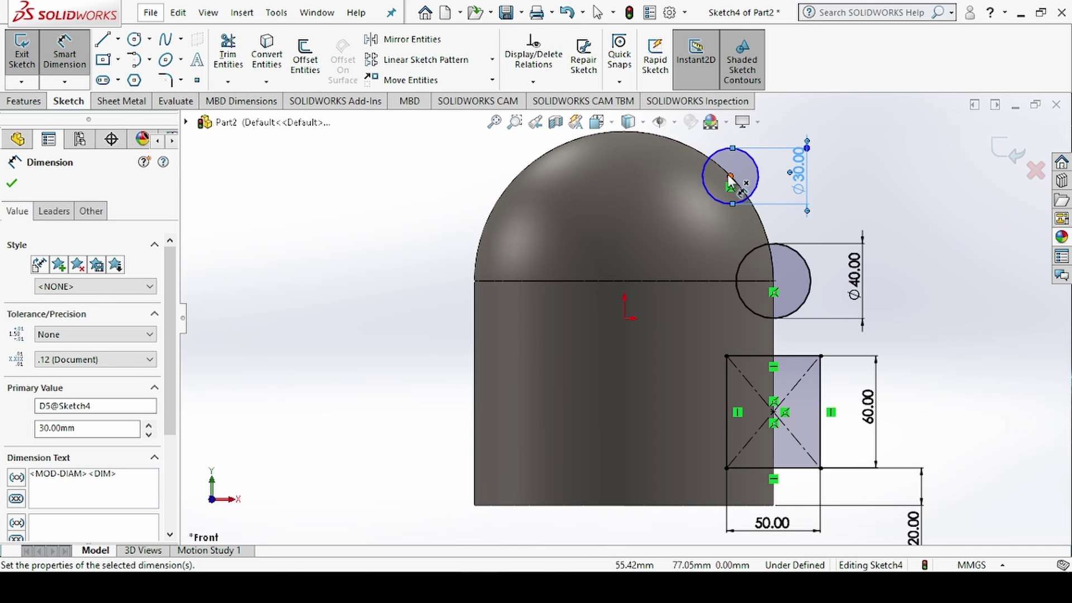
# Step: Dimension the 30 mm circle's center 50 mm above the dome's base edge, placing the dimension beside the part
pyautogui.click(730, 177)
pyautogui.click(711, 281)
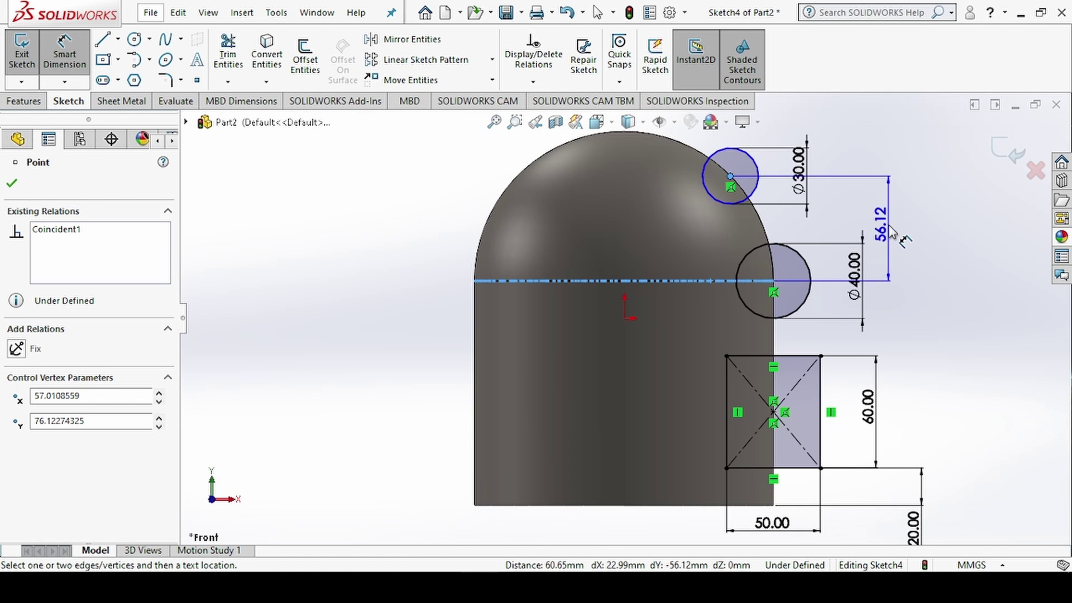
pyautogui.click(424, 246)
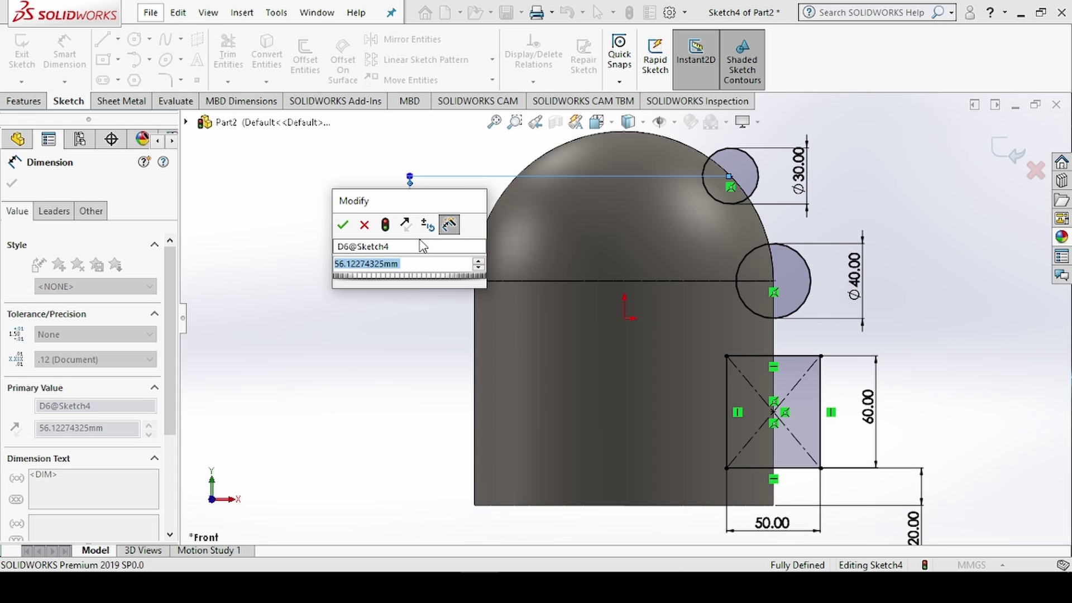
pyautogui.write('50')
pyautogui.press('Return')
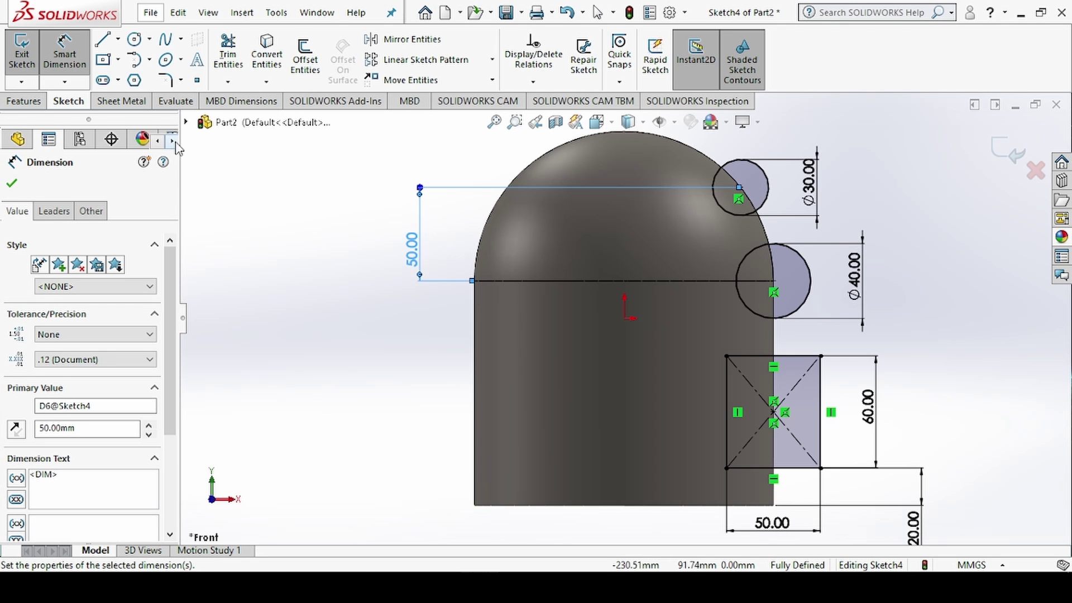
pyautogui.moveTo(412, 246); pyautogui.dragTo(420, 229)
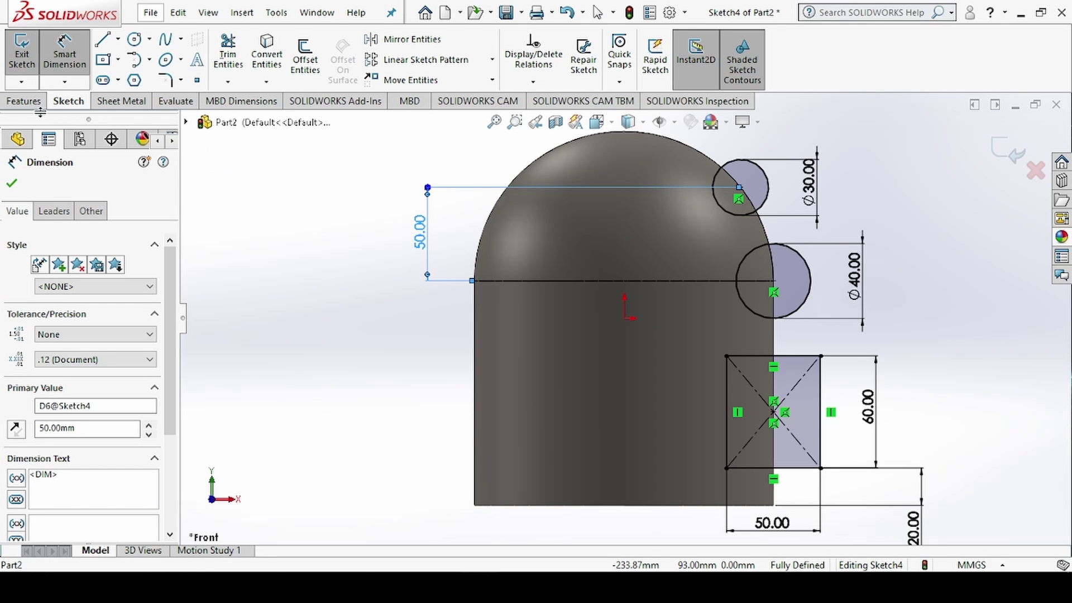
pyautogui.click(24, 101)
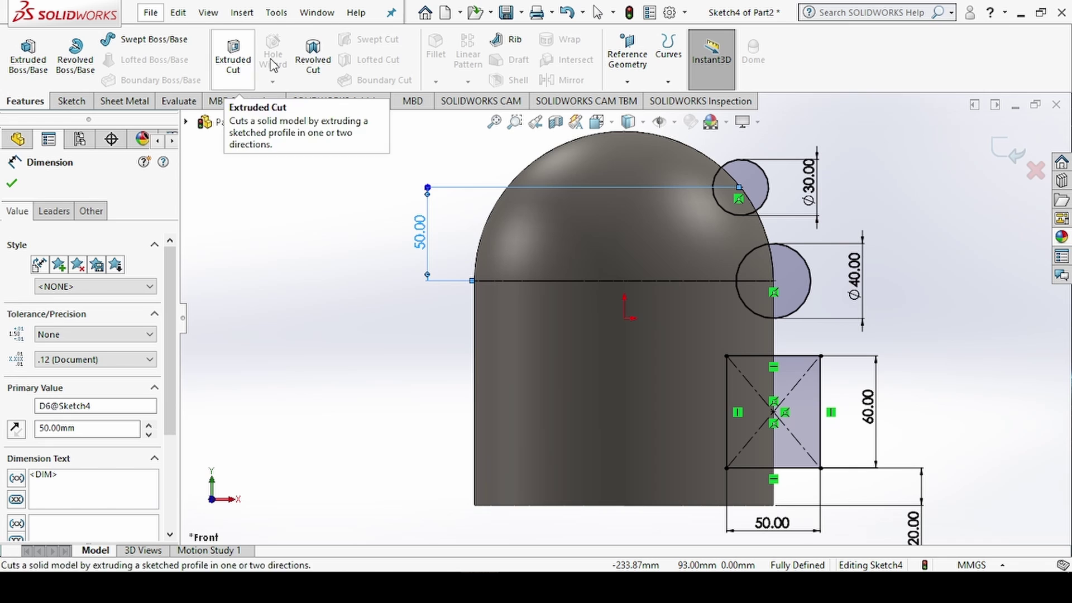
pyautogui.click(311, 61)
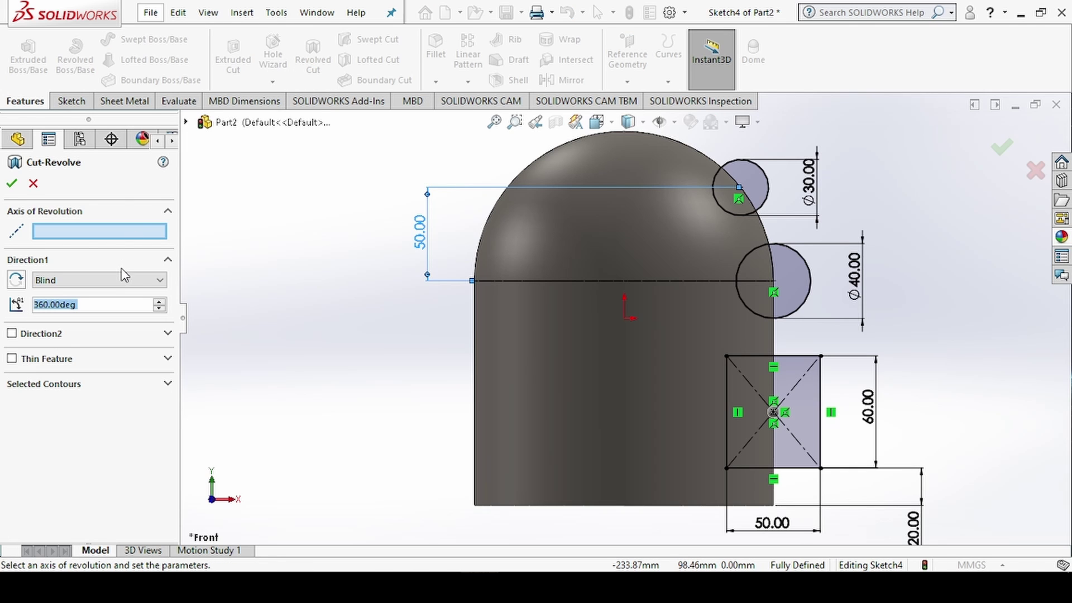
pyautogui.click(40, 187)
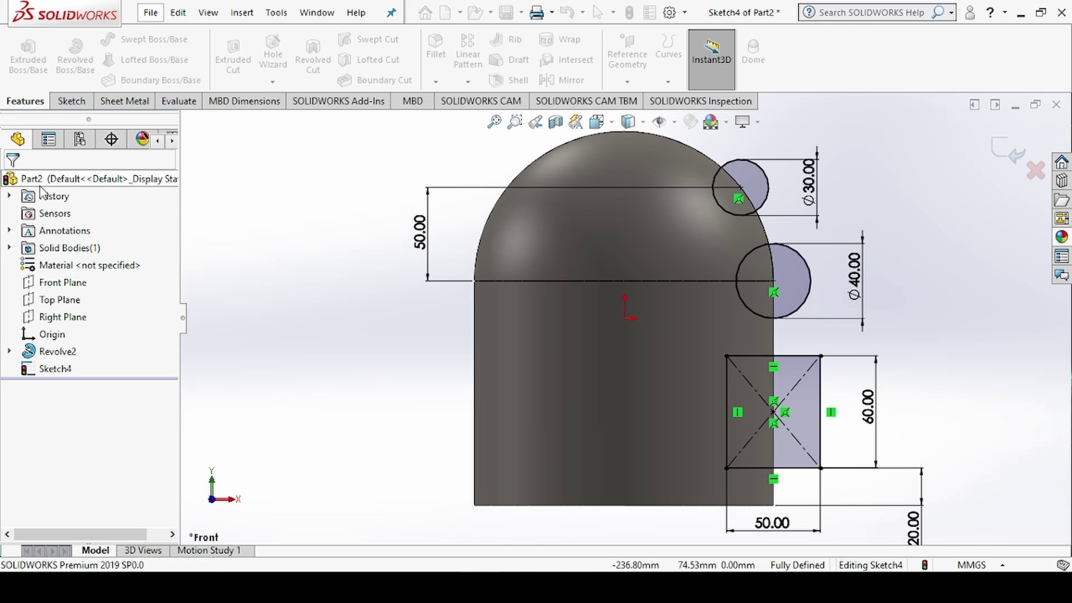
# Step: Draw a vertical centerline about 244 mm long through the origin, extending beyond the part's top and base
pyautogui.click(70, 101)
pyautogui.click(118, 39)
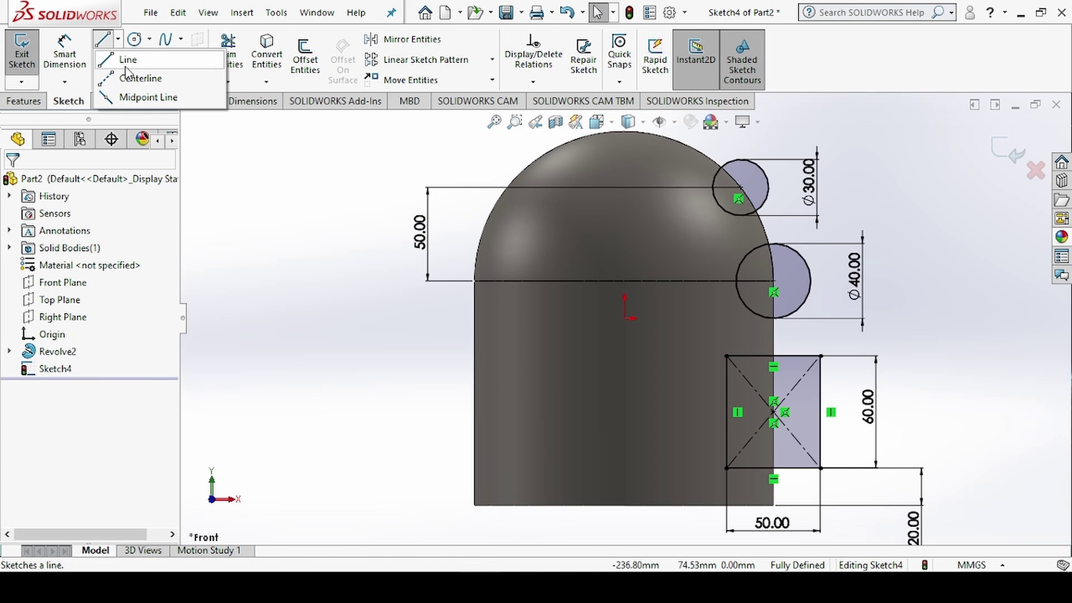
pyautogui.click(134, 79)
pyautogui.scroll(-1, 625, 313)
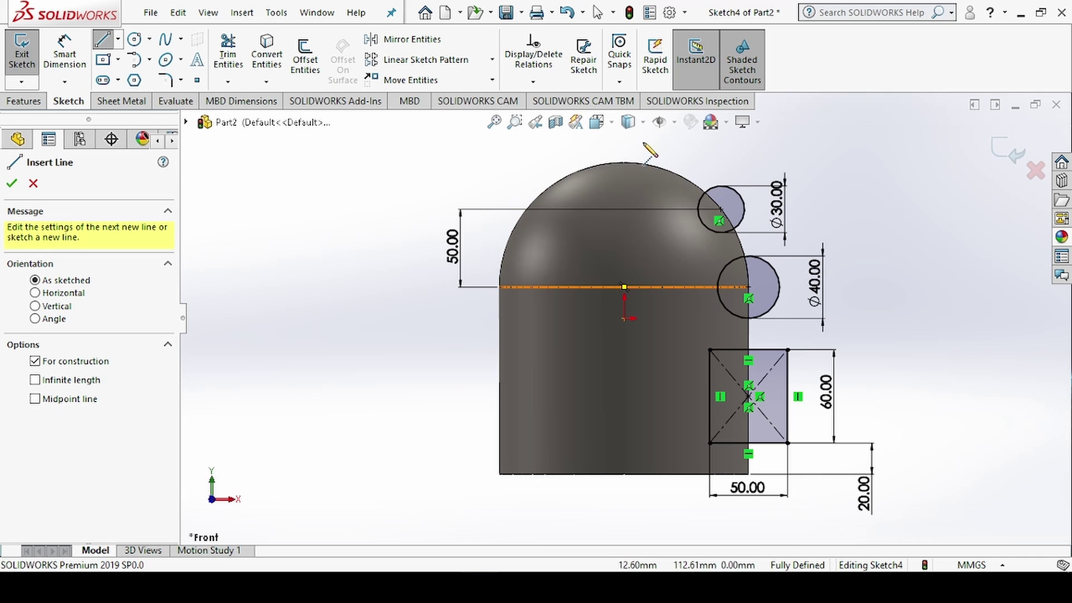
pyautogui.click(623, 162)
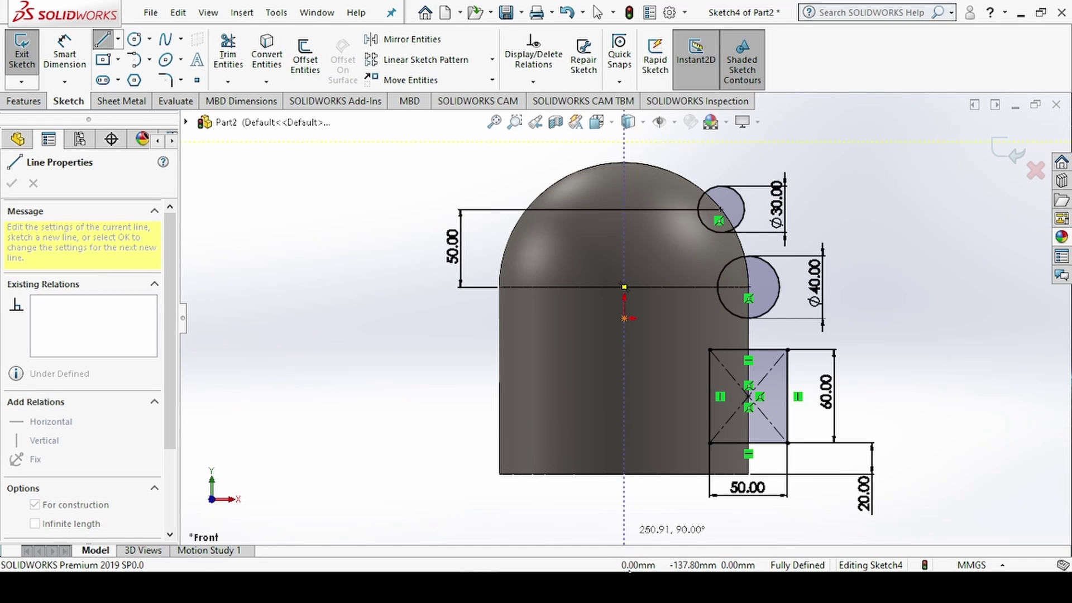
pyautogui.click(624, 521)
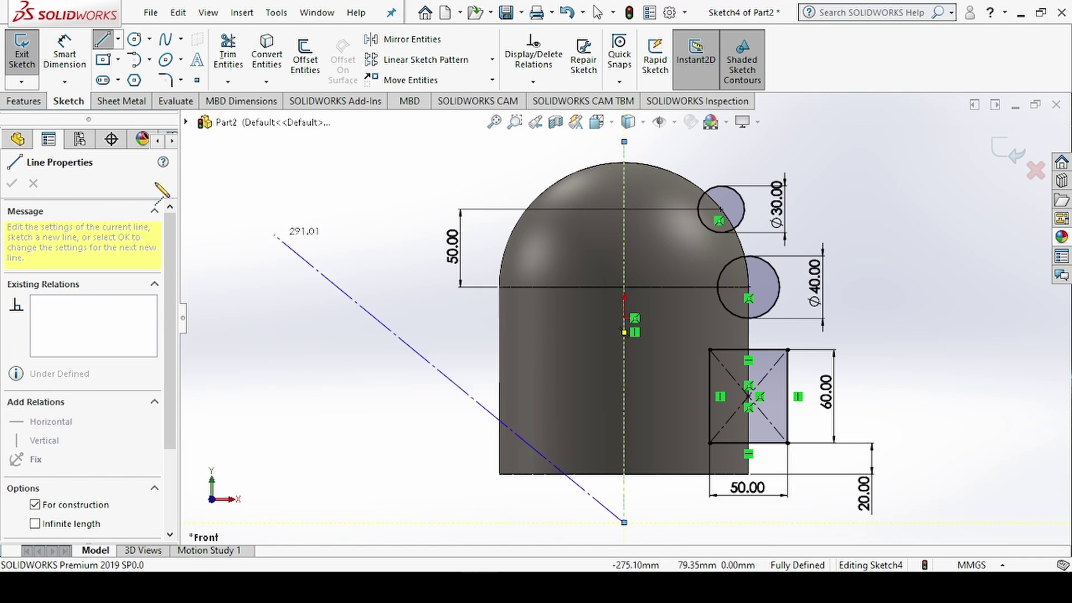
pyautogui.press('Escape')
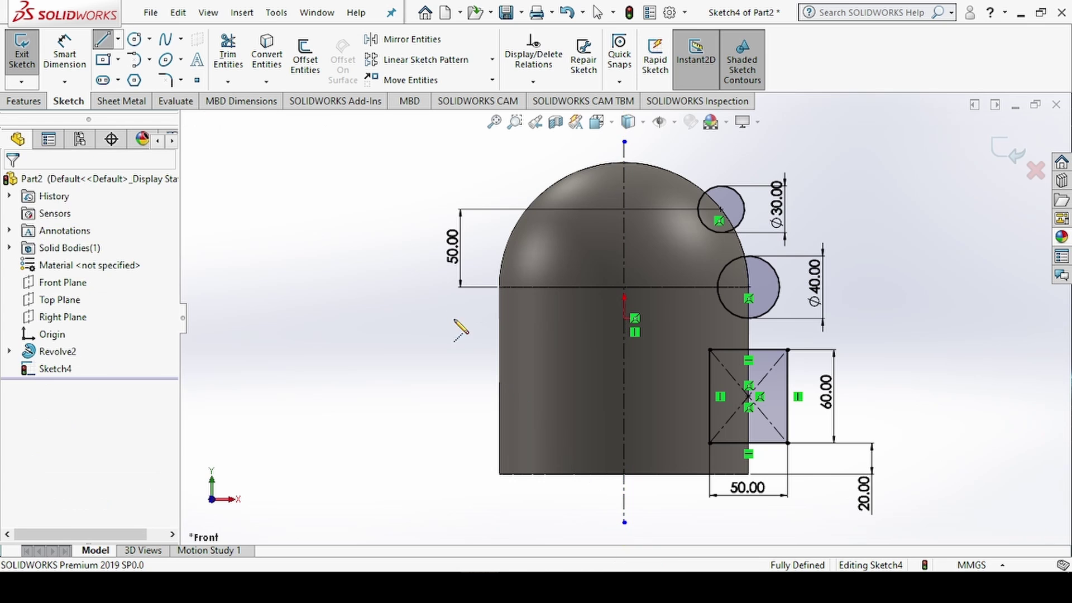
# Step: Cut the two circles and the rectangle 360 degrees around the vertical centerline with a Blind Revolved Cut
pyautogui.click(22, 102)
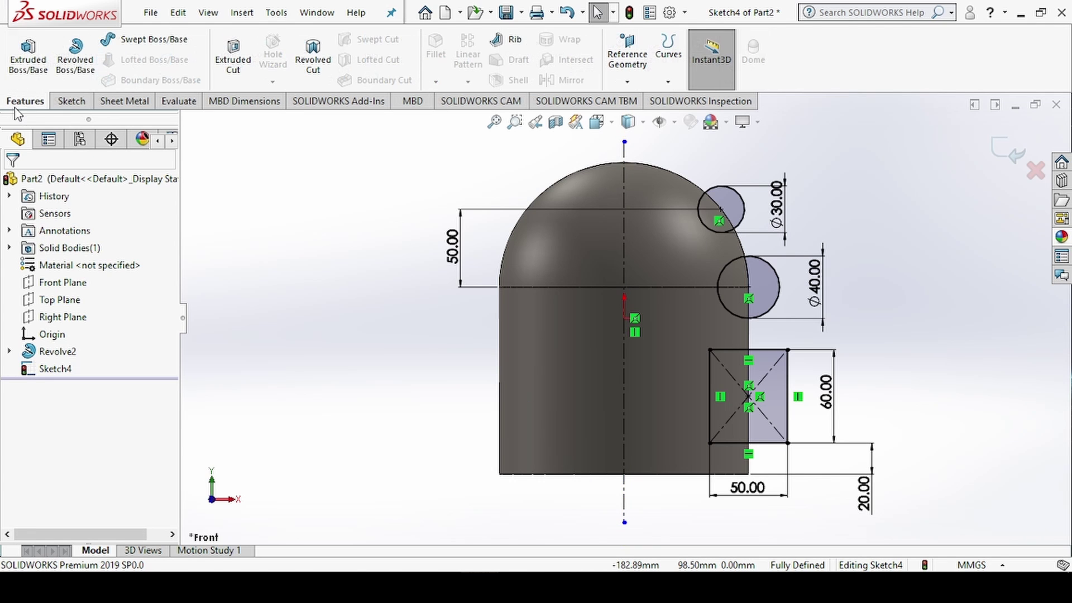
pyautogui.click(313, 63)
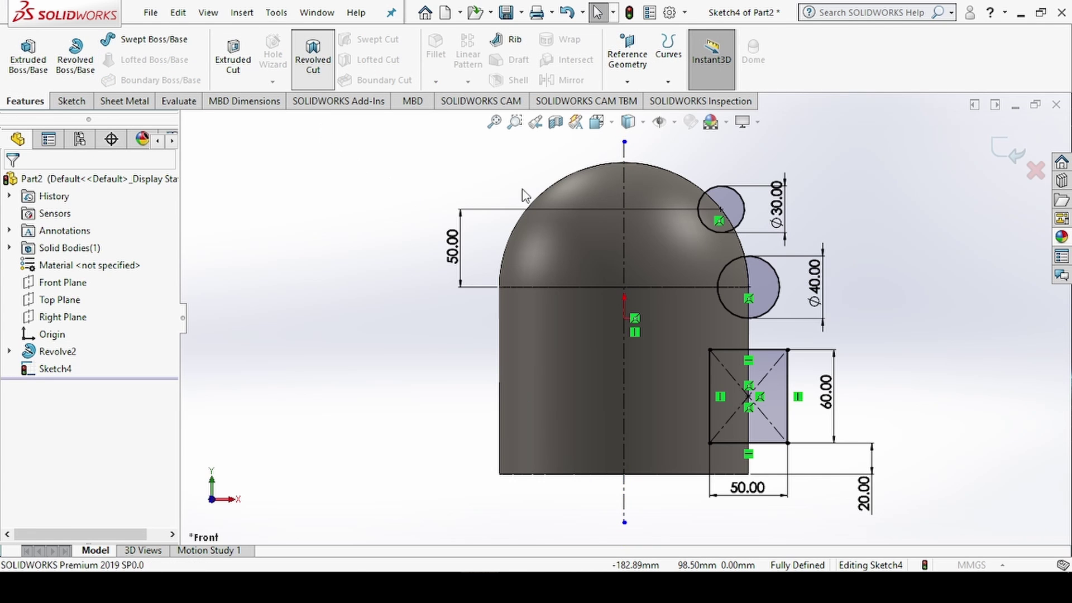
pyautogui.click(625, 156)
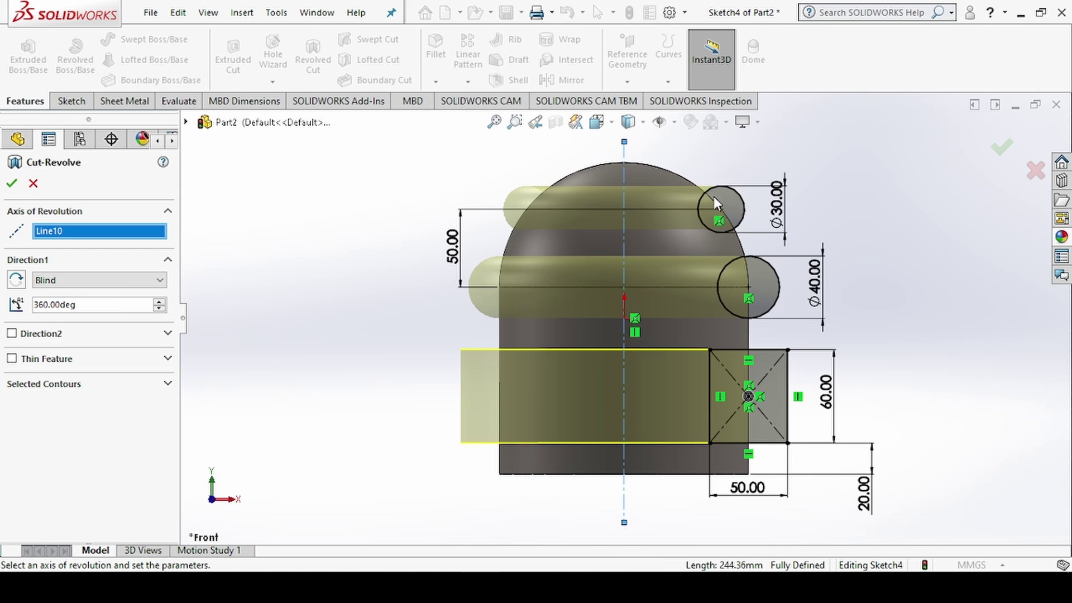
pyautogui.moveTo(932, 212); pyautogui.dragTo(919, 236, button='middle')
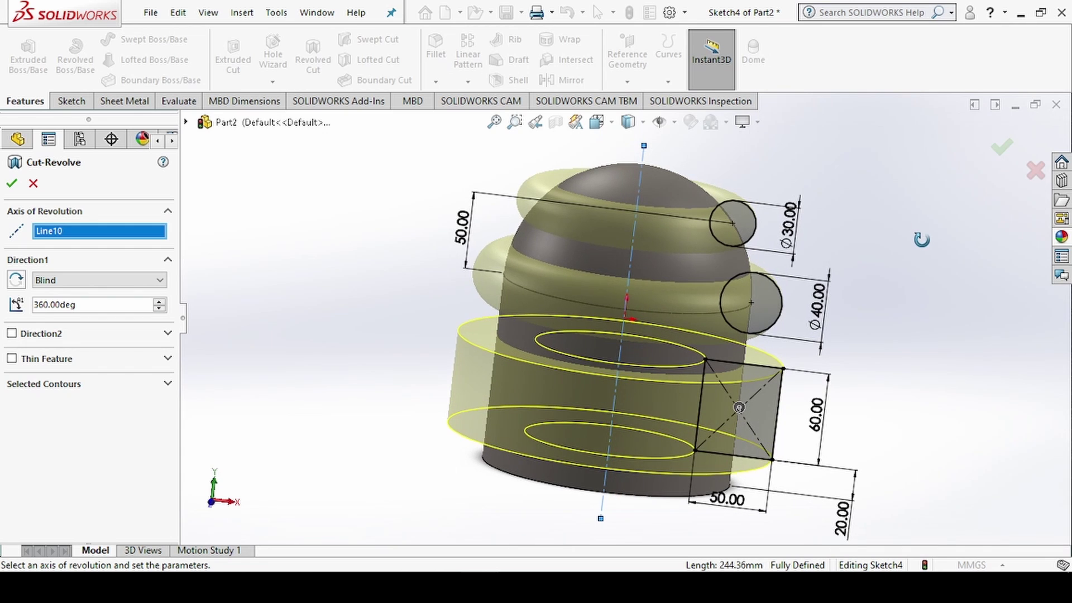
pyautogui.click(12, 184)
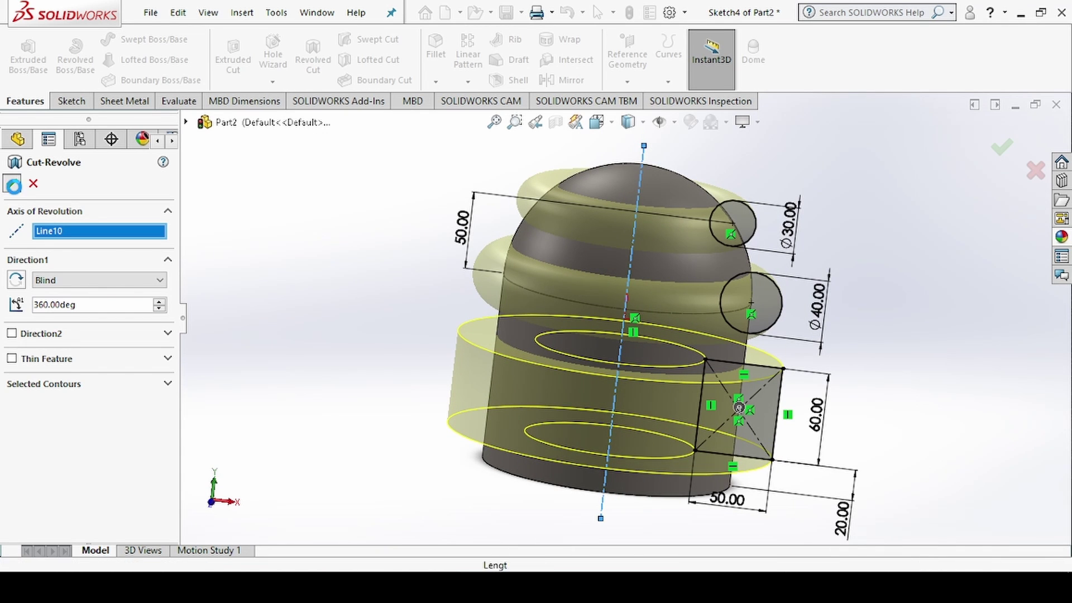
pyautogui.moveTo(358, 274)
pyautogui.mouseDown(button='middle')
pyautogui.moveTo(330, 232)
pyautogui.moveTo(350, 289)
pyautogui.mouseUp(button='middle')
pyautogui.scroll(1, 349, 279)
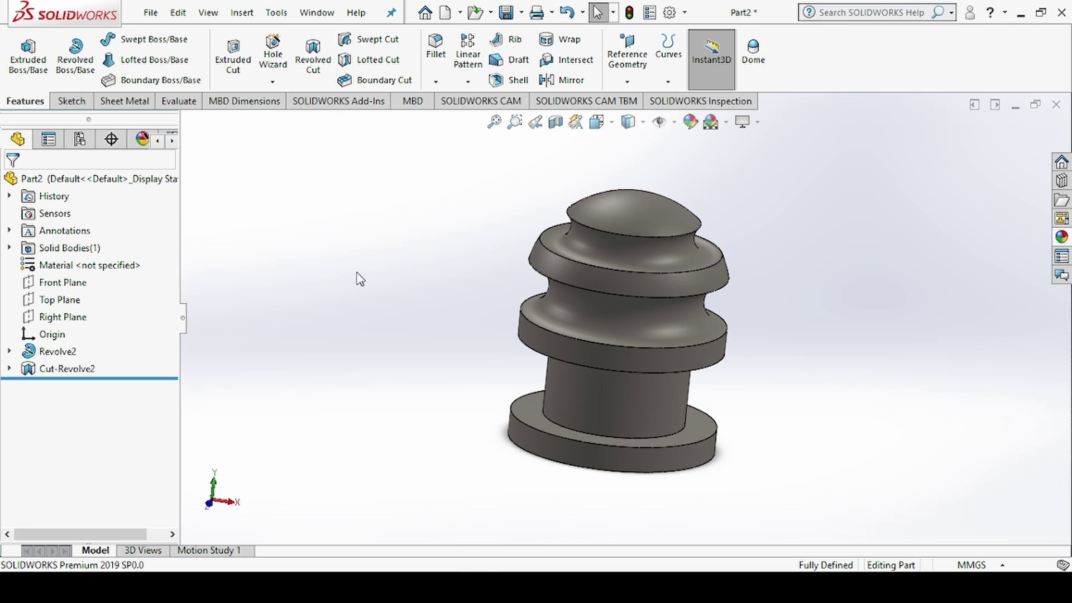
pyautogui.hotkey('ctrl', '7')
pyautogui.hotkey('ctrl', '1')
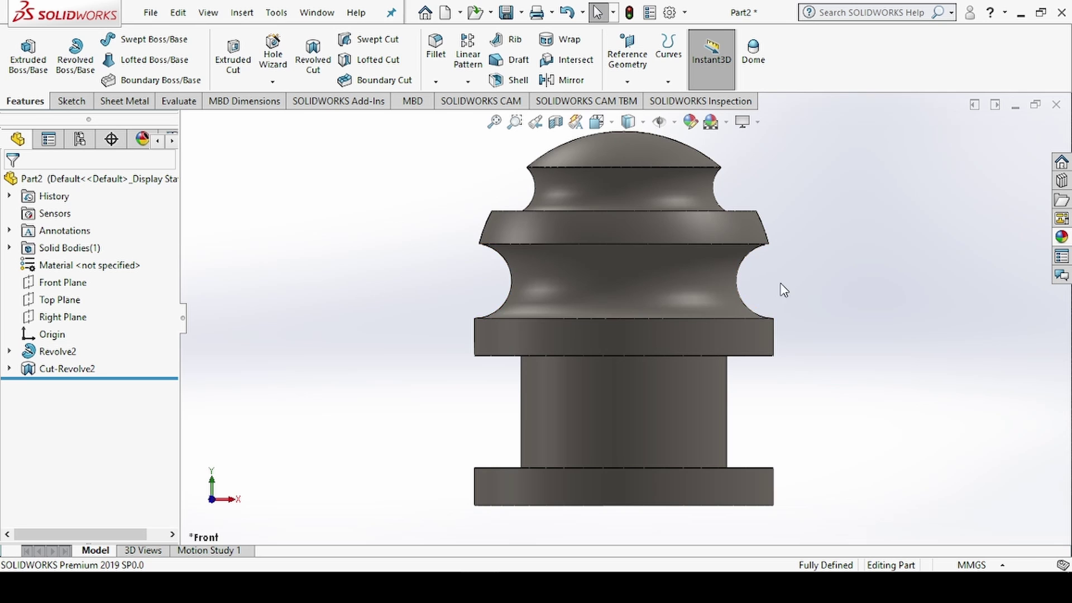
pyautogui.moveTo(802, 281); pyautogui.dragTo(604, 224, button='middle')
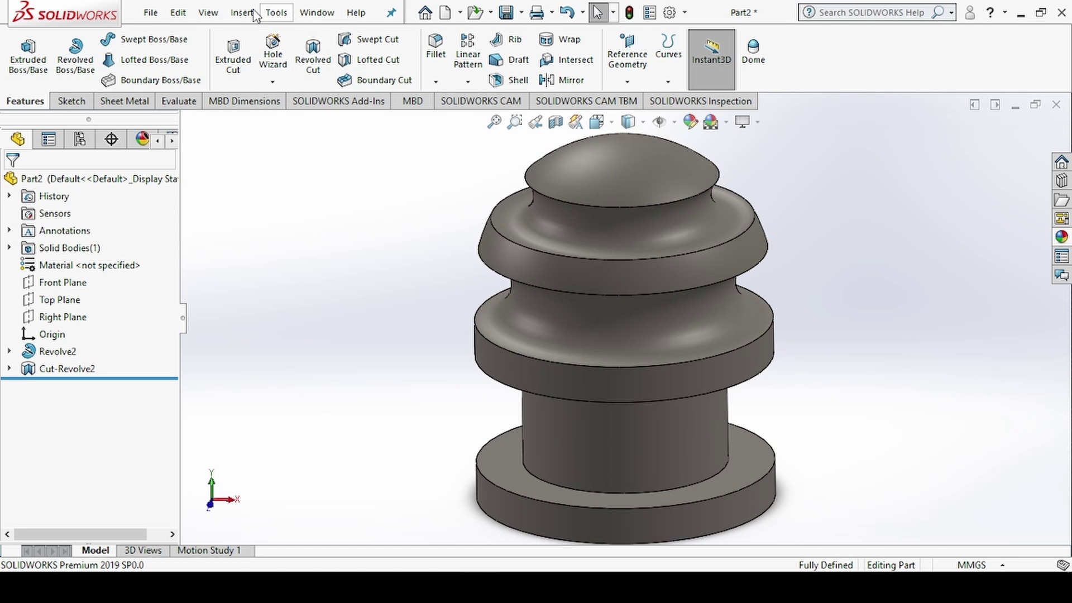